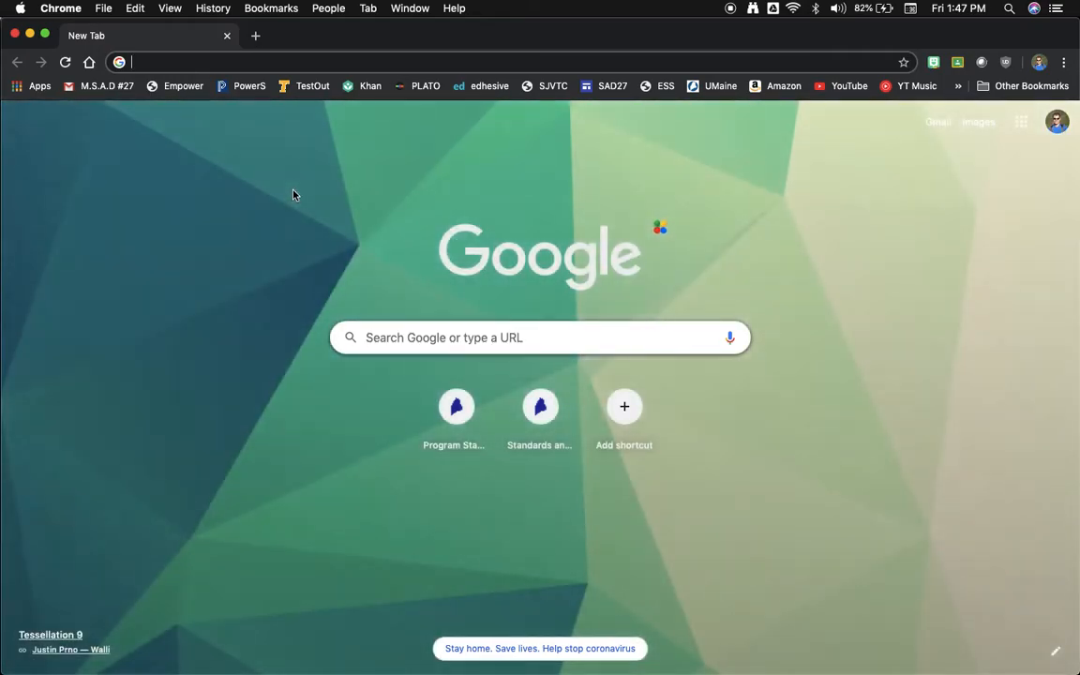
- Open the sketchup.com website
text(sketchup)
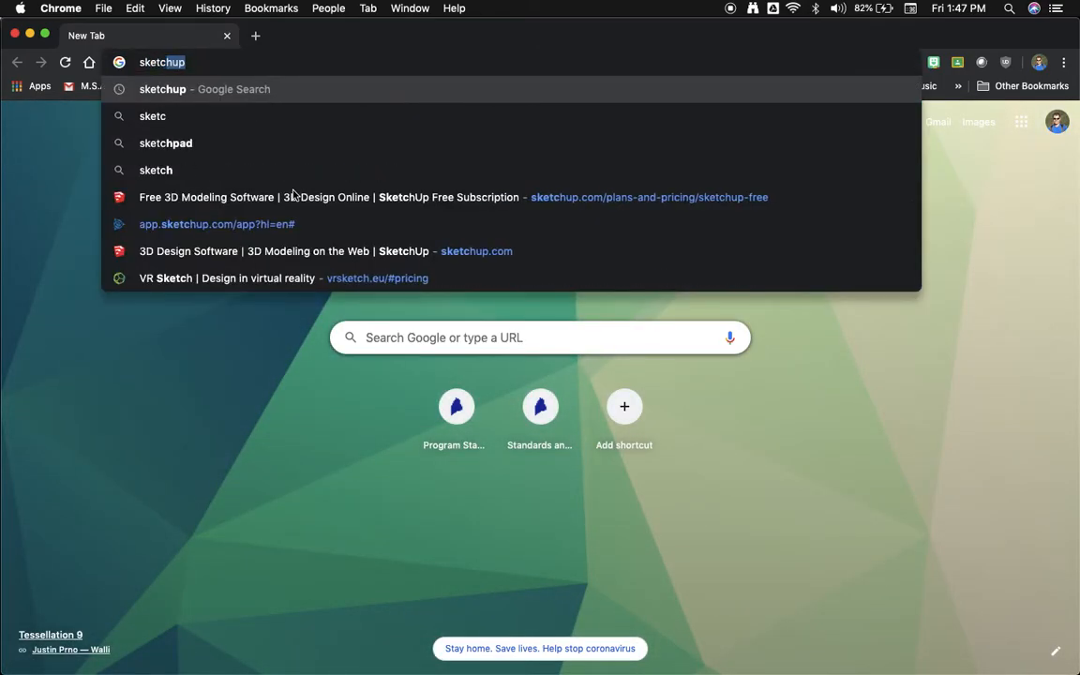
text(.com)
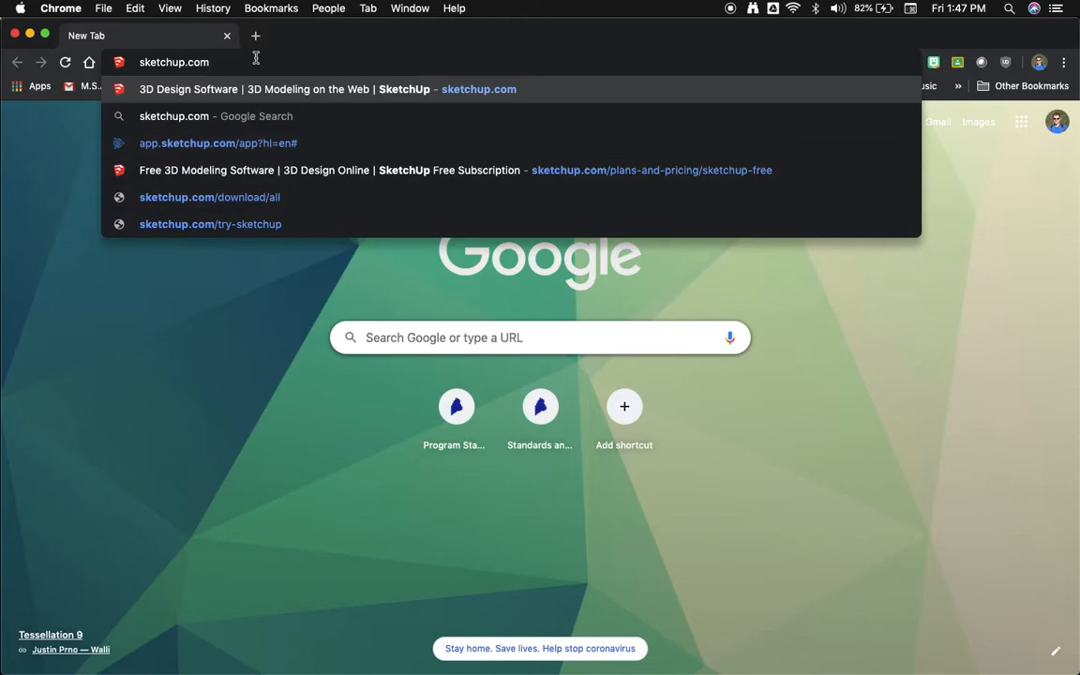
key(Return)
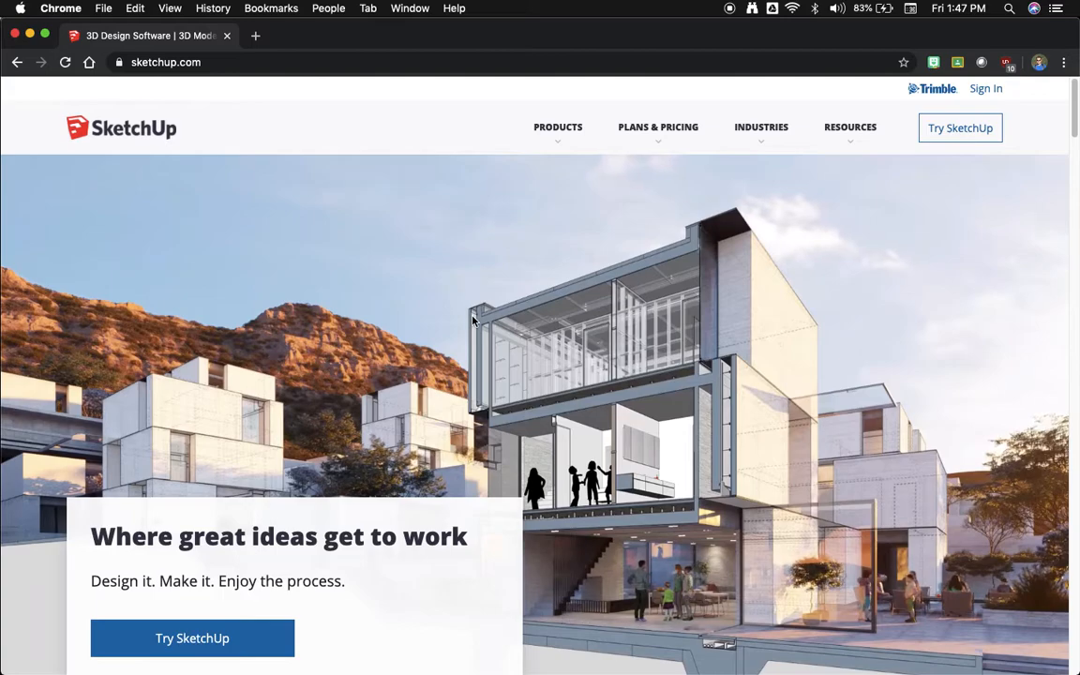
- Sign in to SketchUp with Google, using the first listed school account
click(989, 91)
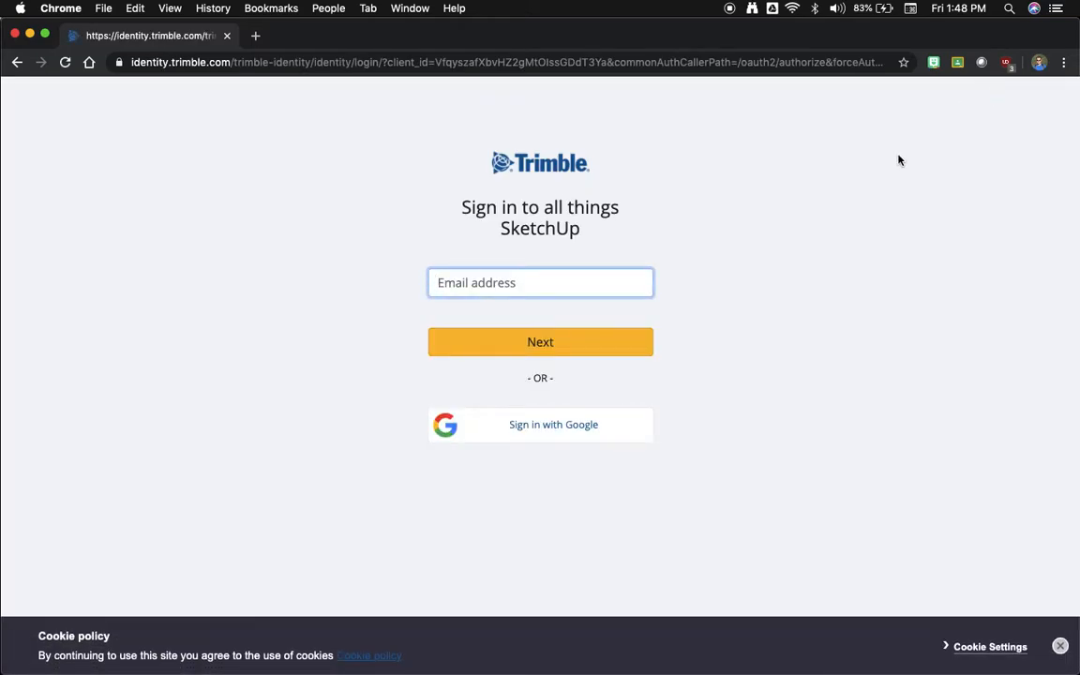
click(557, 428)
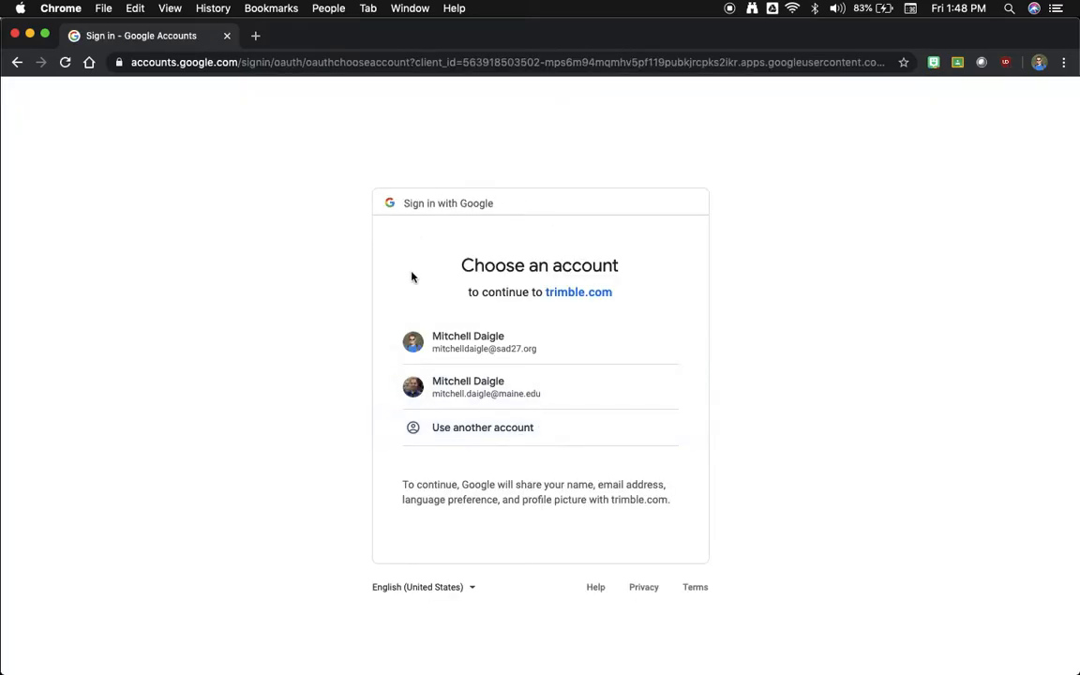
click(462, 345)
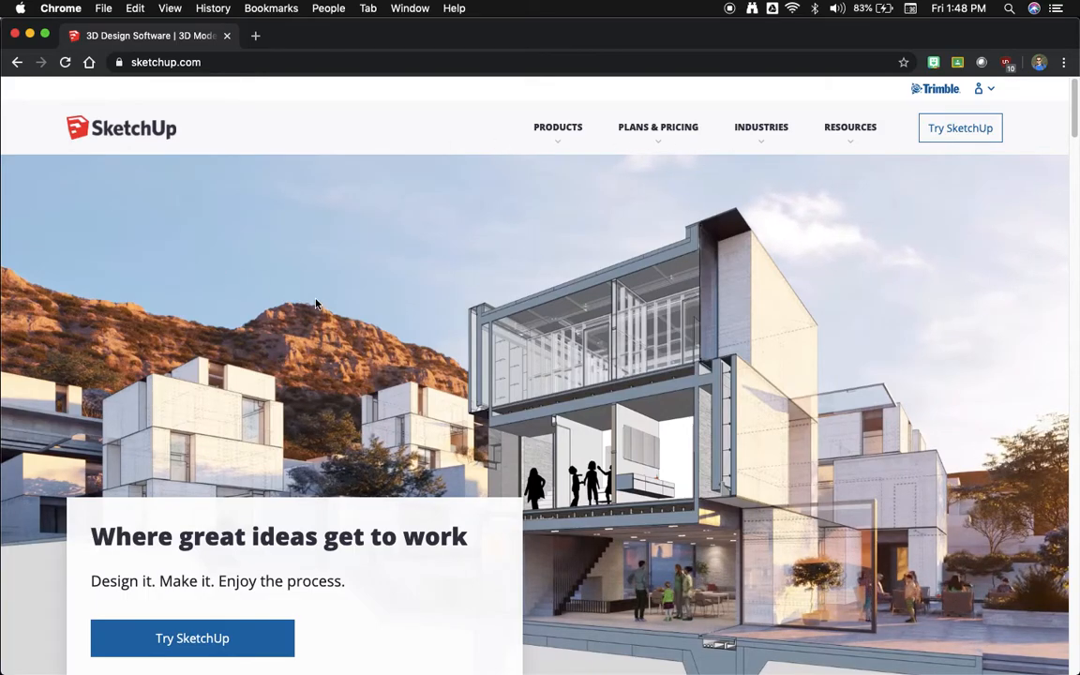
- Launch SketchUp Free without reopening the unsaved model, and create a new model from Simple Template - Feet and Inches
click(557, 131)
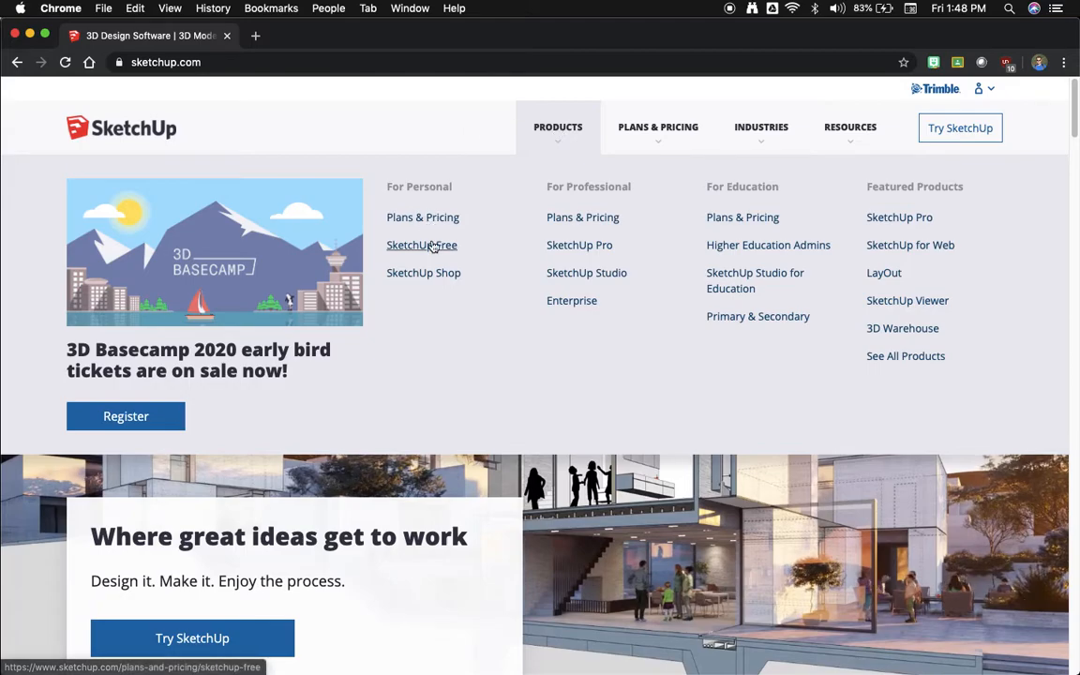
click(422, 250)
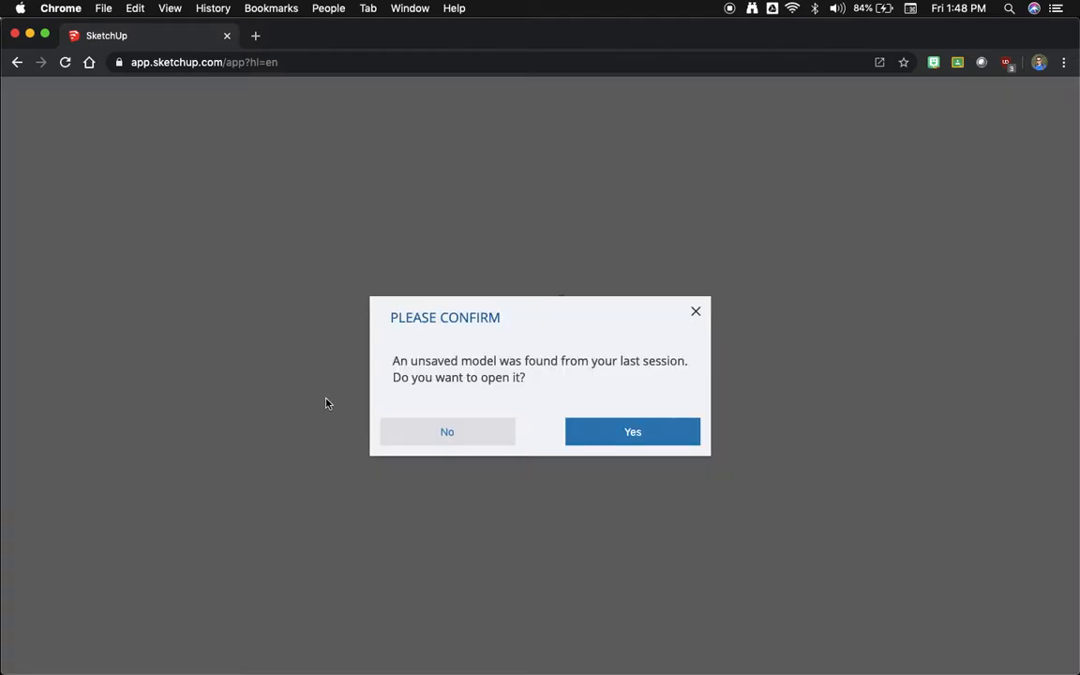
click(506, 435)
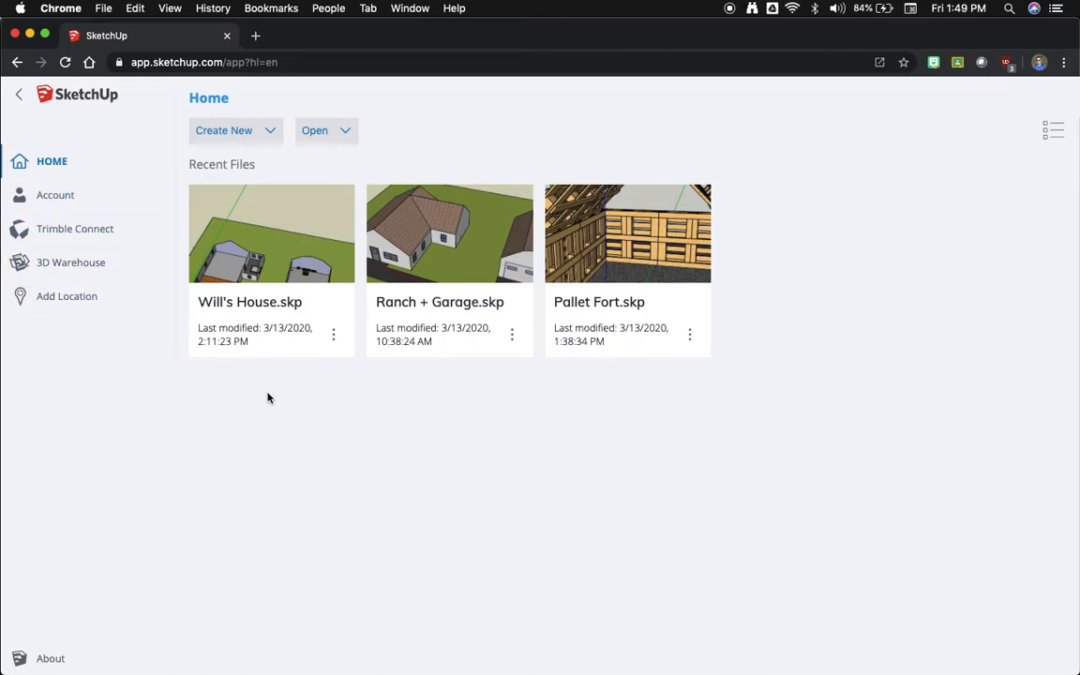
click(265, 134)
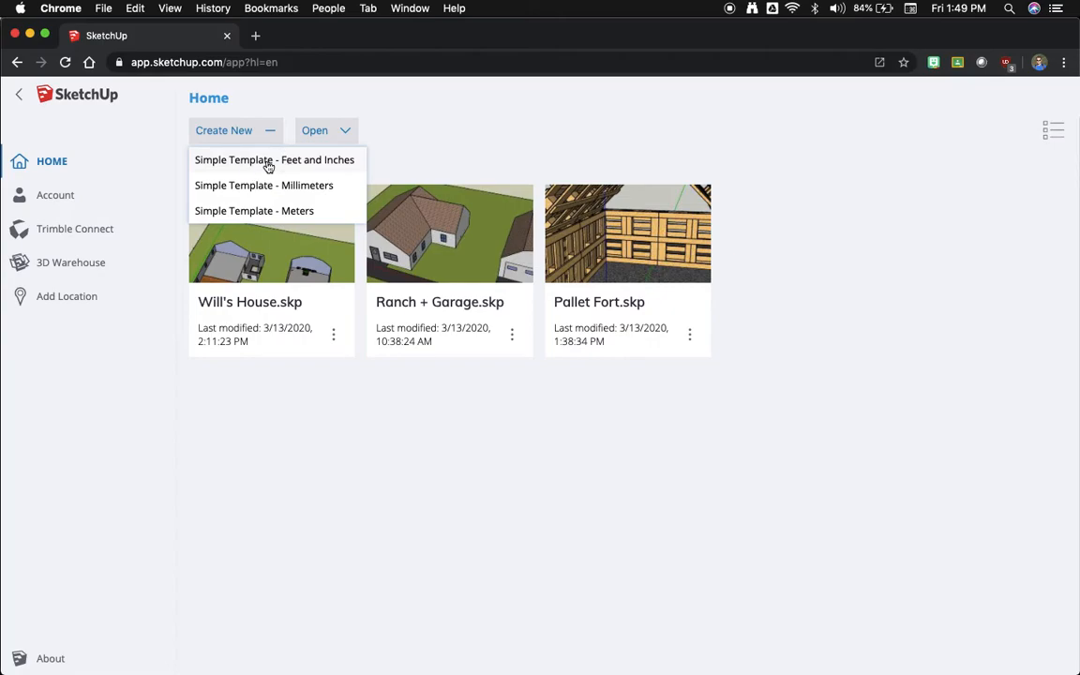
click(269, 162)
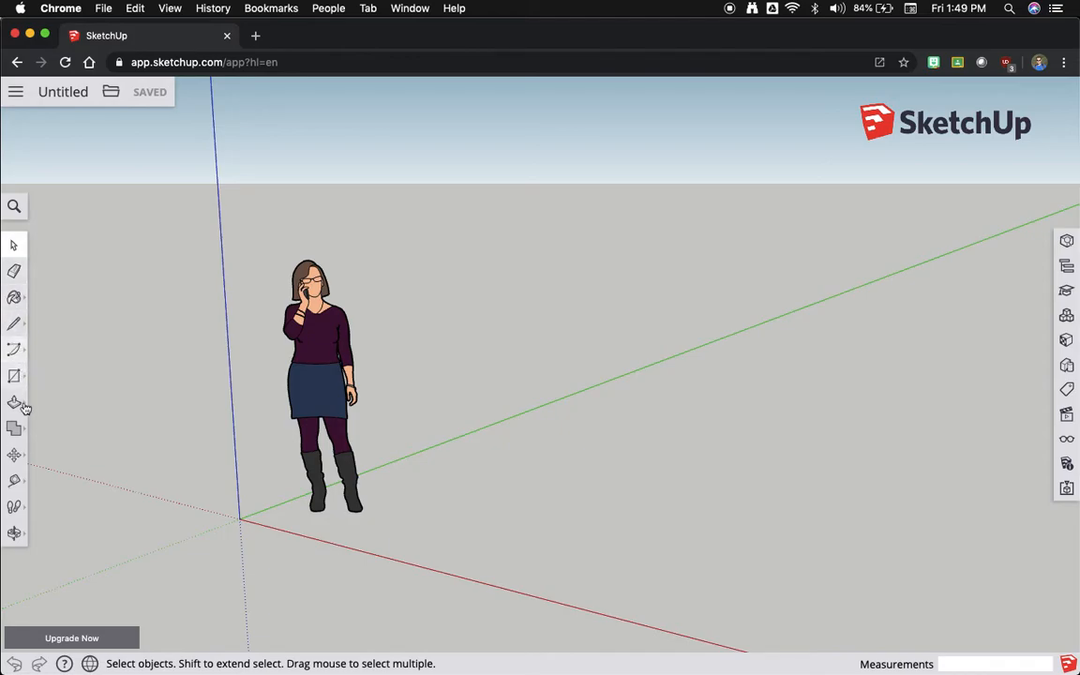
- Orbit around the standing figure to view it and the drawing axes from several sides and from above
click(14, 535)
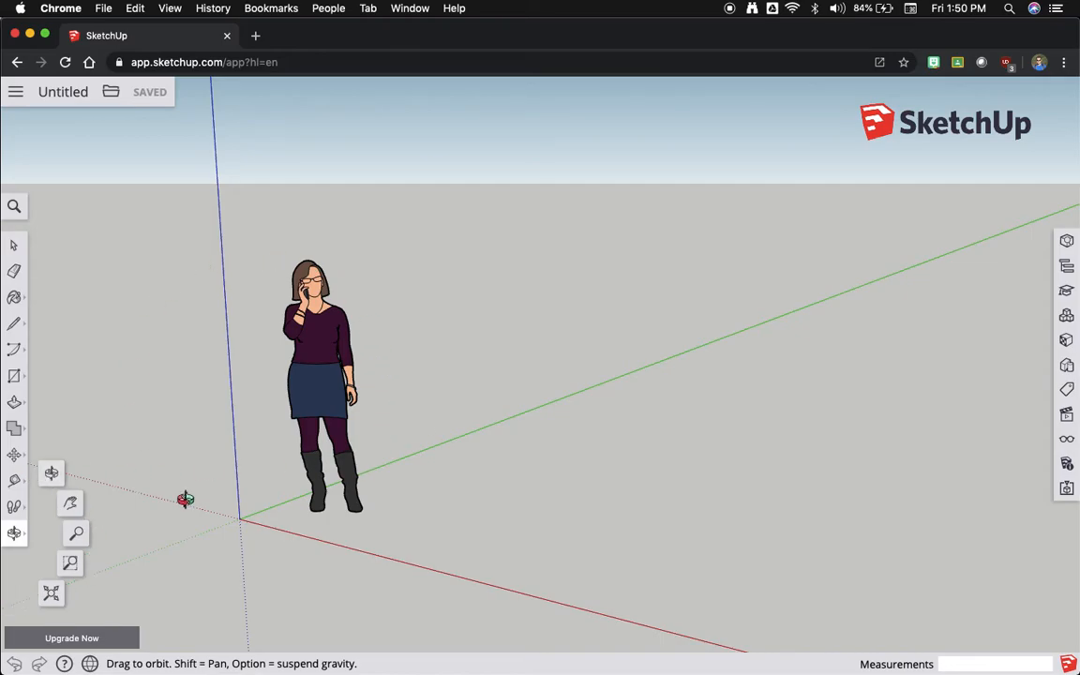
click(51, 472)
drag(161, 340, 198, 364)
drag(509, 366, 149, 330)
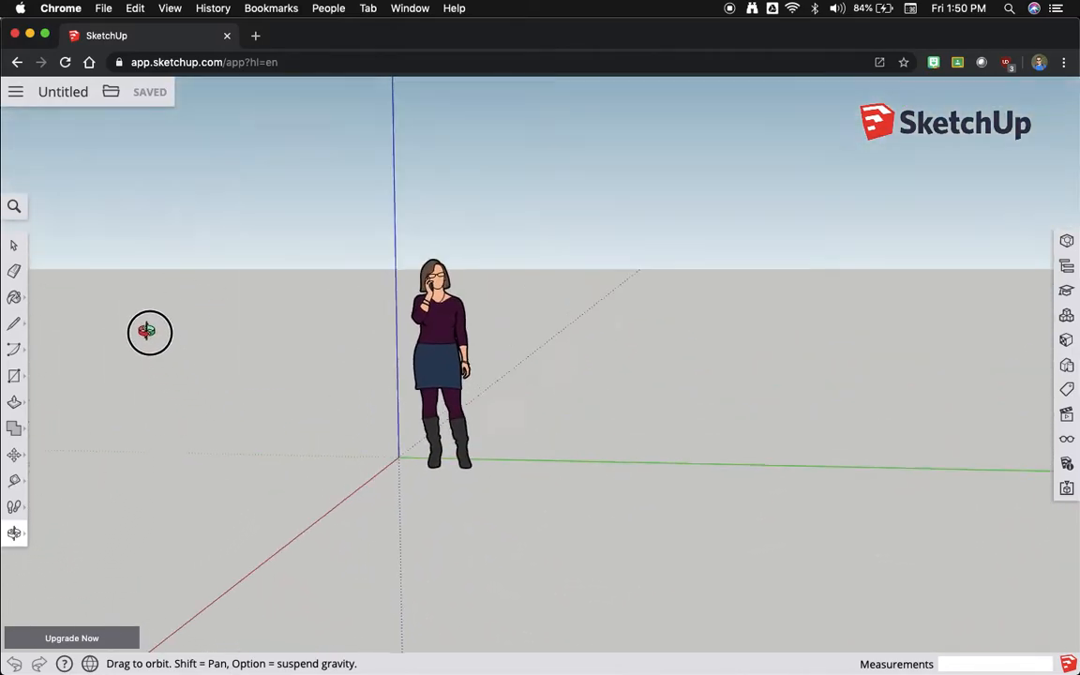
drag(324, 520, 754, 305)
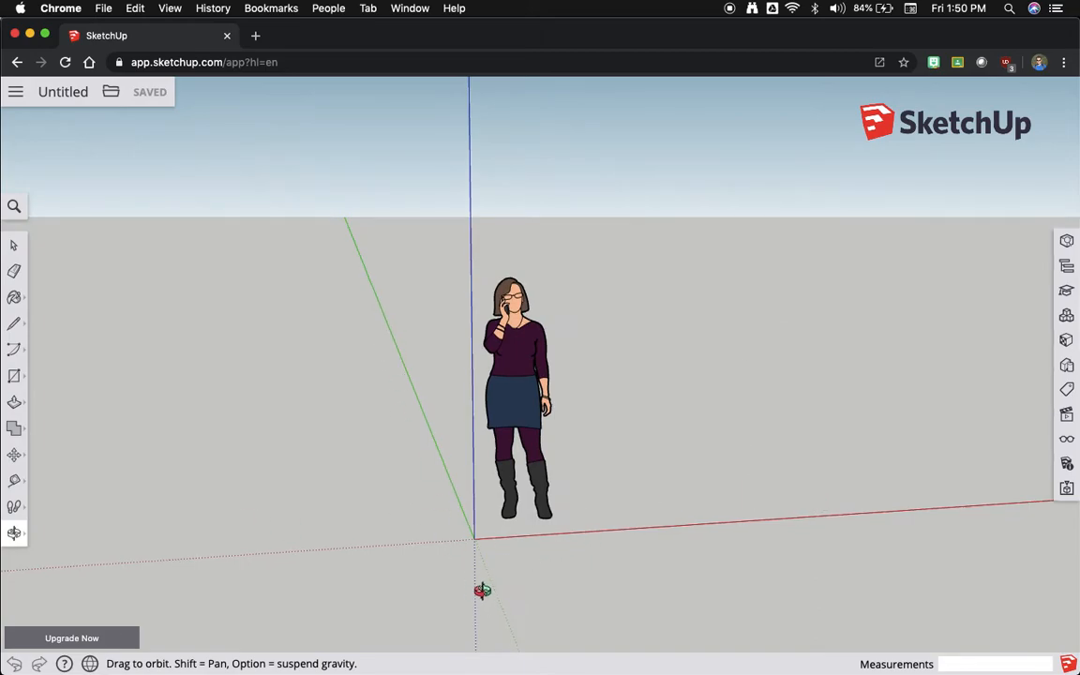
drag(568, 520, 394, 526)
drag(304, 270, 748, 654)
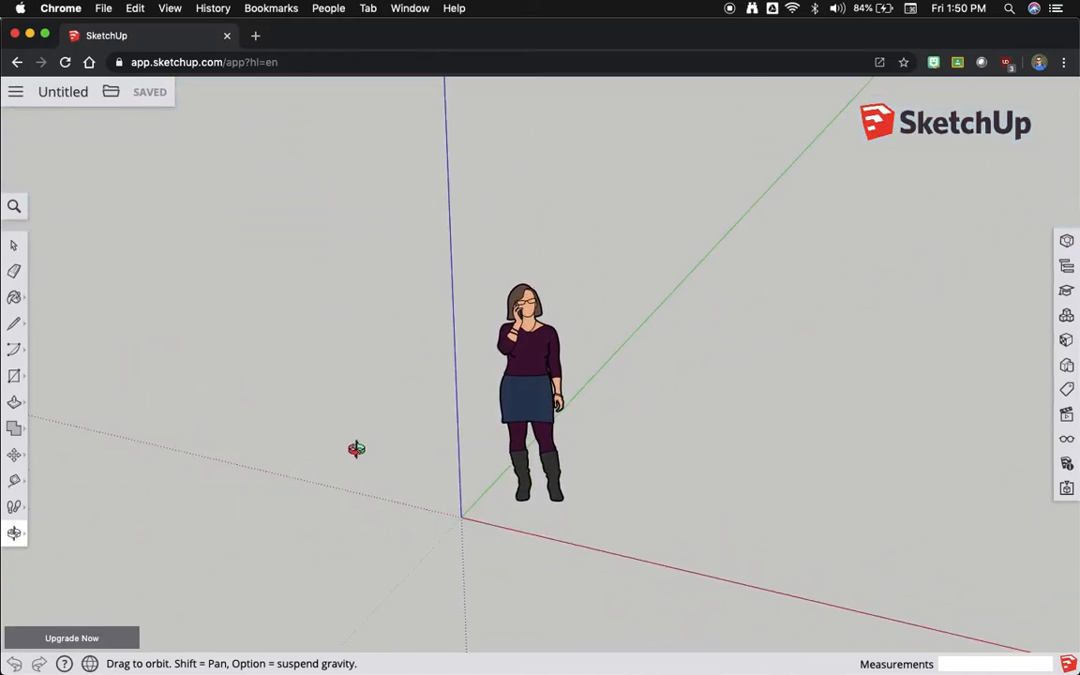
- Use the Pan tool to shift the view of the figure and axes slightly sideways
click(15, 535)
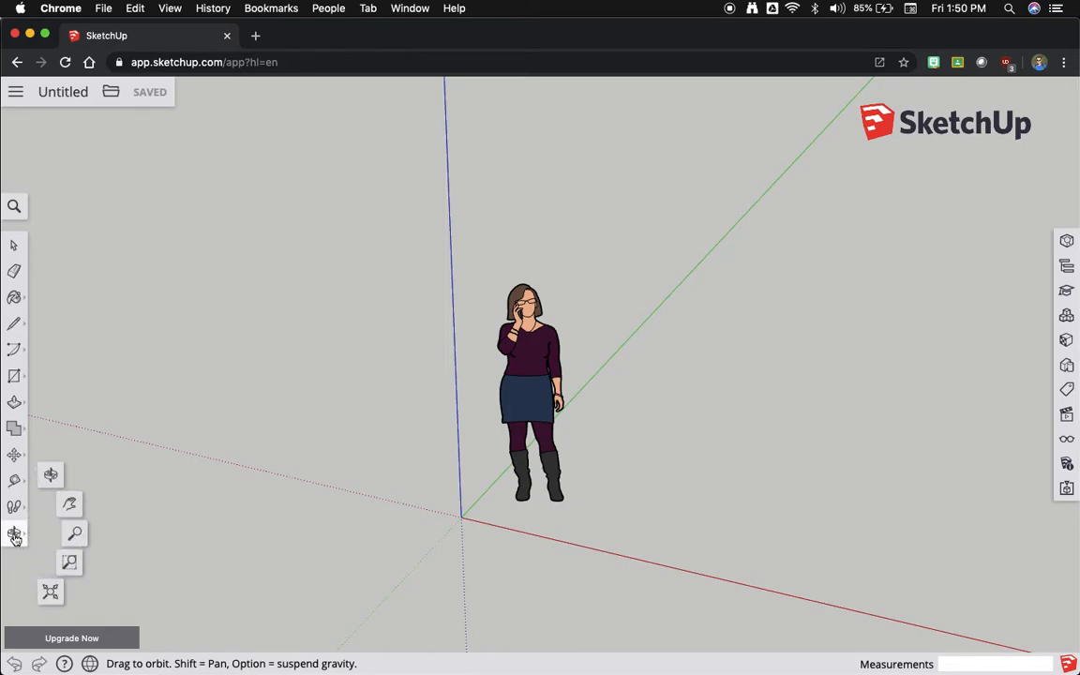
click(71, 507)
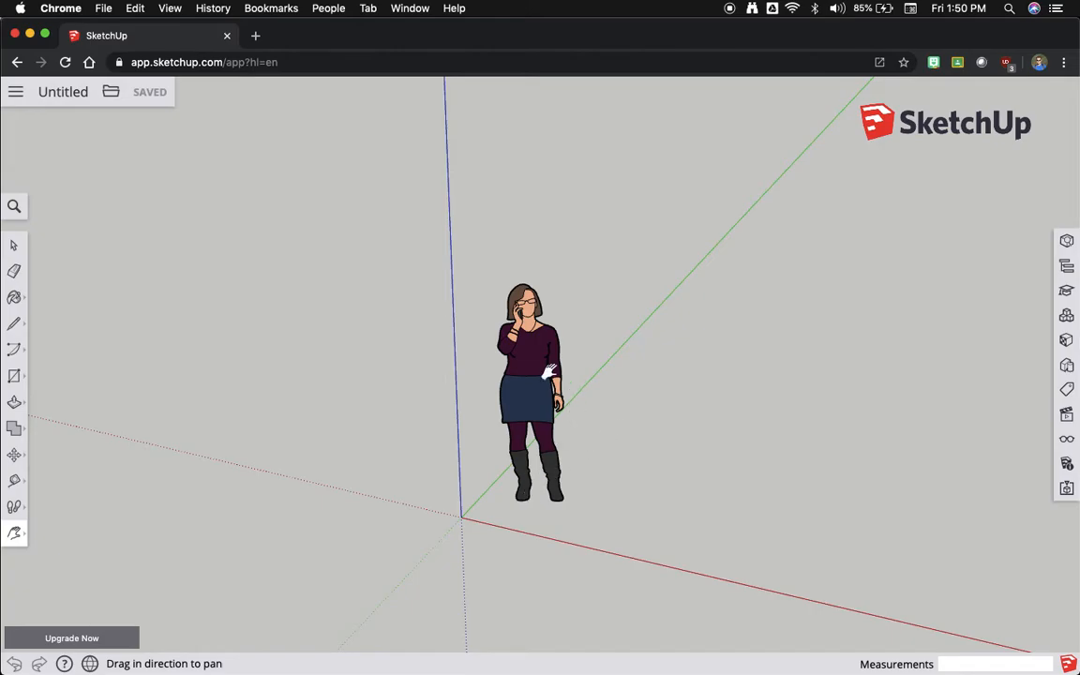
mouse_move(707, 443)
mouse_down()
mouse_move(507, 316)
mouse_move(361, 278)
mouse_move(628, 364)
mouse_move(1037, 402)
mouse_move(355, 223)
mouse_move(350, 244)
mouse_move(919, 224)
mouse_move(894, 267)
mouse_move(845, 636)
mouse_move(803, 270)
mouse_move(687, 248)
mouse_move(294, 362)
mouse_move(786, 585)
mouse_move(964, 398)
mouse_move(307, 272)
mouse_move(603, 267)
mouse_move(594, 259)
mouse_move(793, 535)
mouse_move(697, 287)
mouse_move(396, 472)
mouse_move(747, 494)
mouse_move(586, 369)
mouse_move(694, 443)
mouse_up()
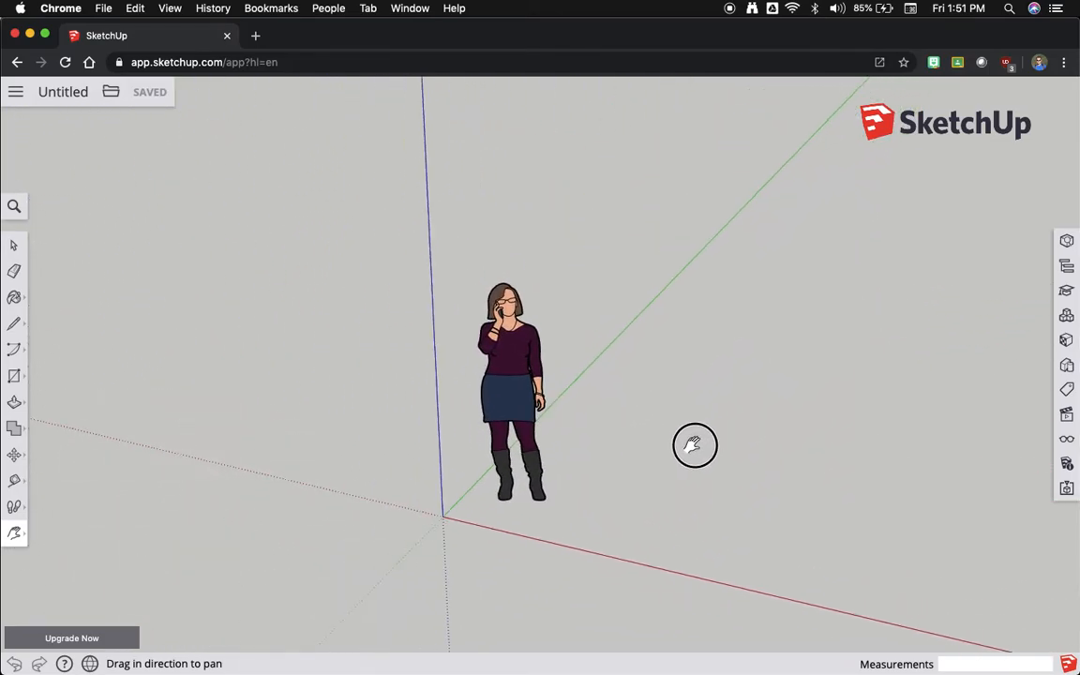
- Use the Zoom tool to move the view closer to and farther from the standing figure
click(17, 535)
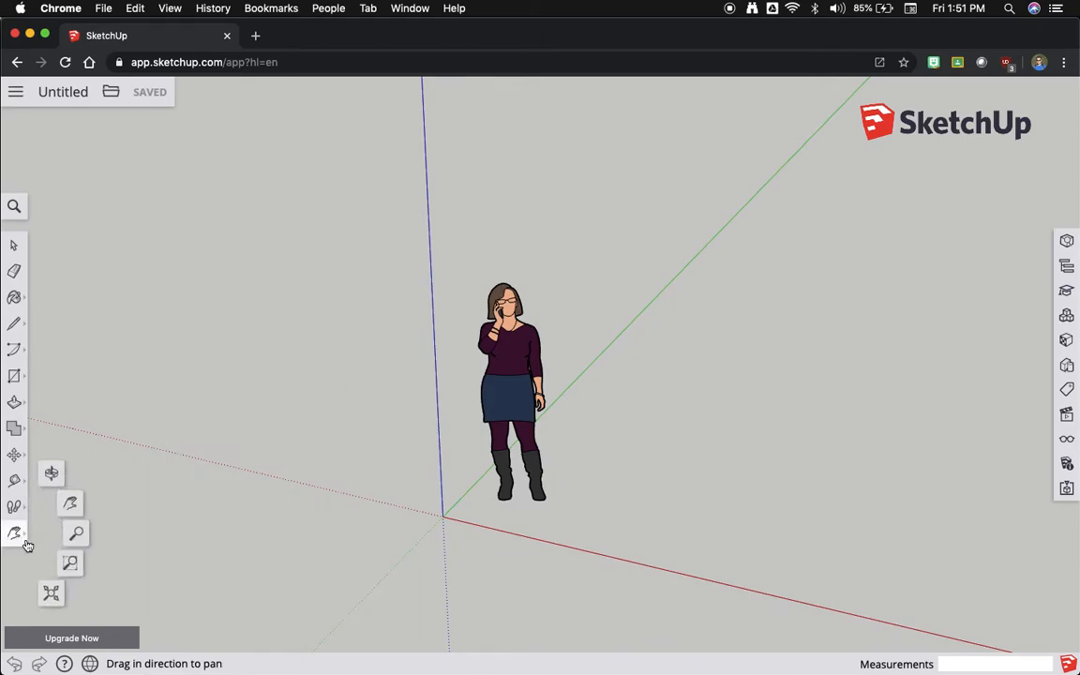
click(79, 541)
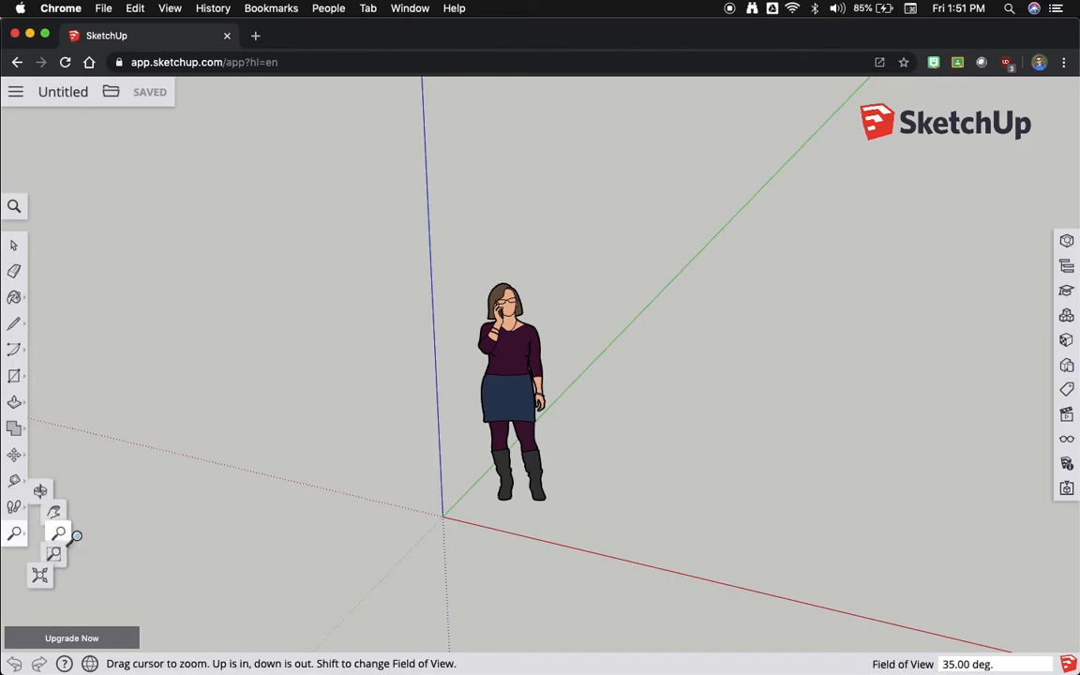
drag(605, 384, 634, 260)
drag(570, 477, 626, 235)
drag(607, 528, 636, 530)
drag(661, 291, 552, 598)
drag(612, 370, 532, 588)
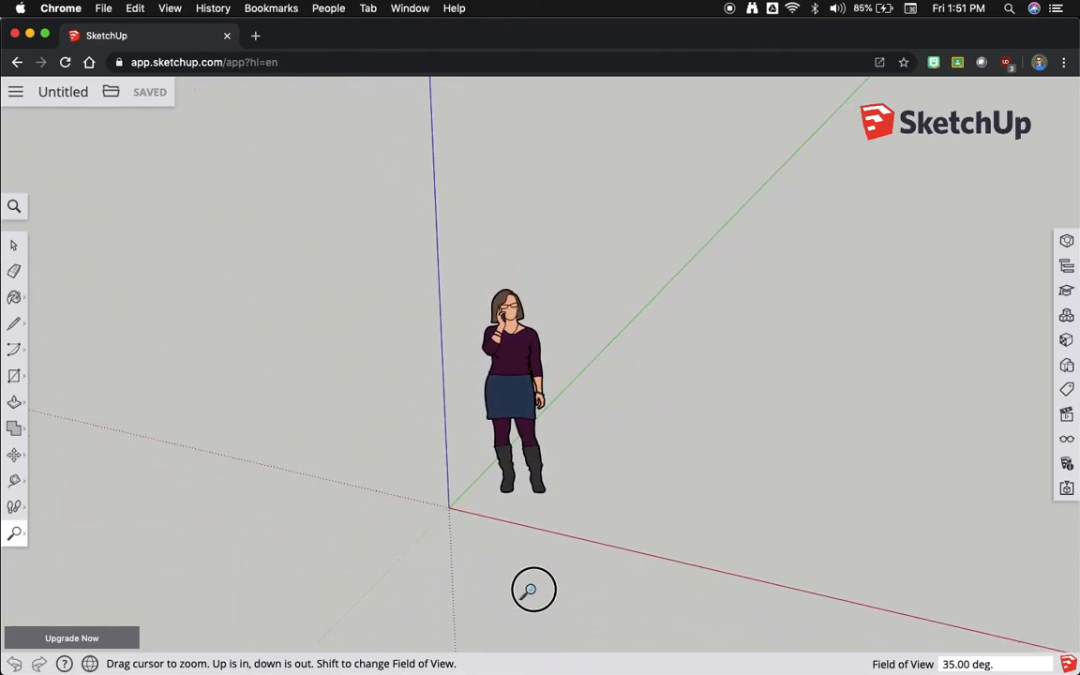
drag(663, 511, 543, 484)
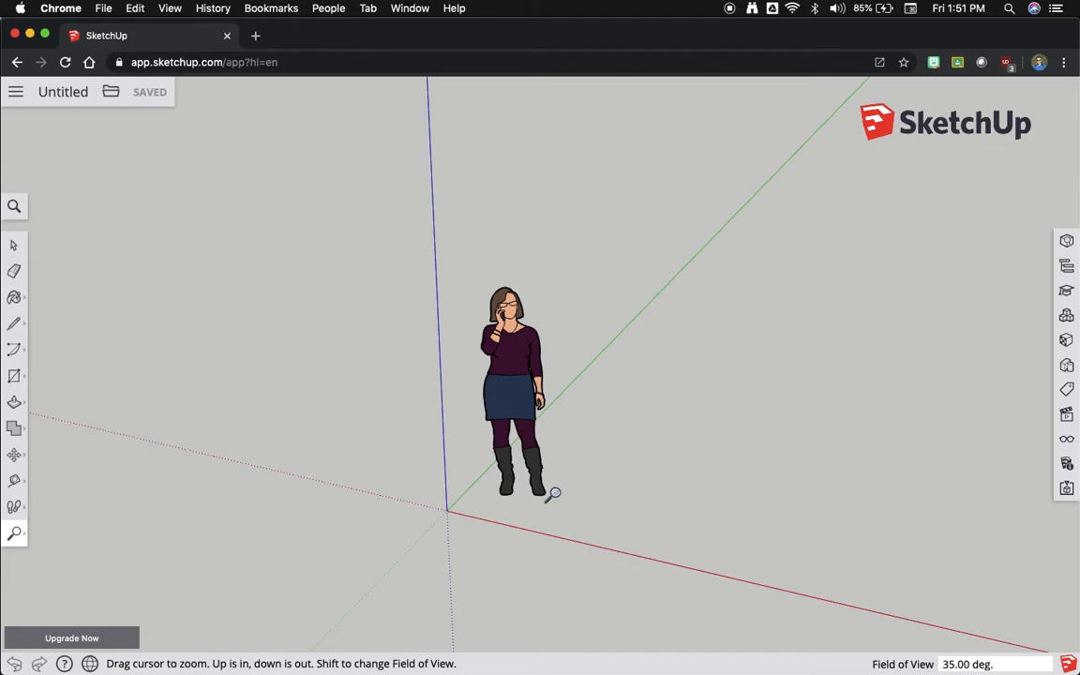
- Switch to the Select tool and repeatedly zoom the view in and out around different points near the figure
click(14, 245)
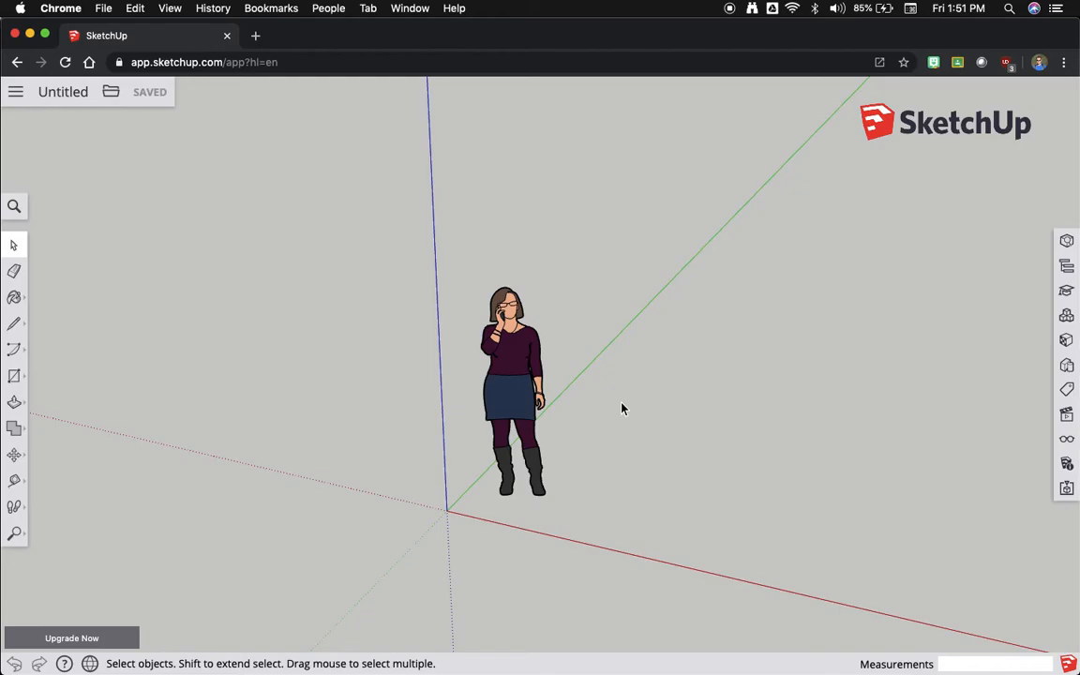
scroll(621, 408, down, 5)
scroll(622, 408, up, 5)
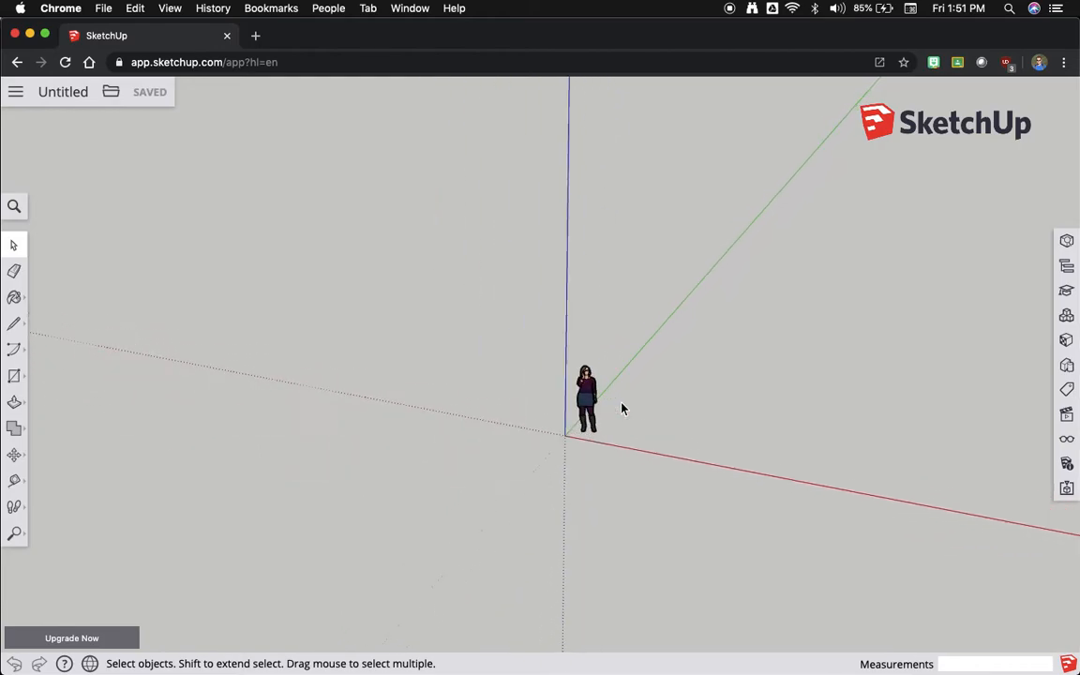
scroll(622, 408, down, 5)
scroll(621, 408, up, 8)
scroll(622, 408, down, 4)
scroll(622, 408, down, 5)
scroll(622, 408, up, 8)
scroll(622, 408, down, 6)
scroll(622, 408, up, 5)
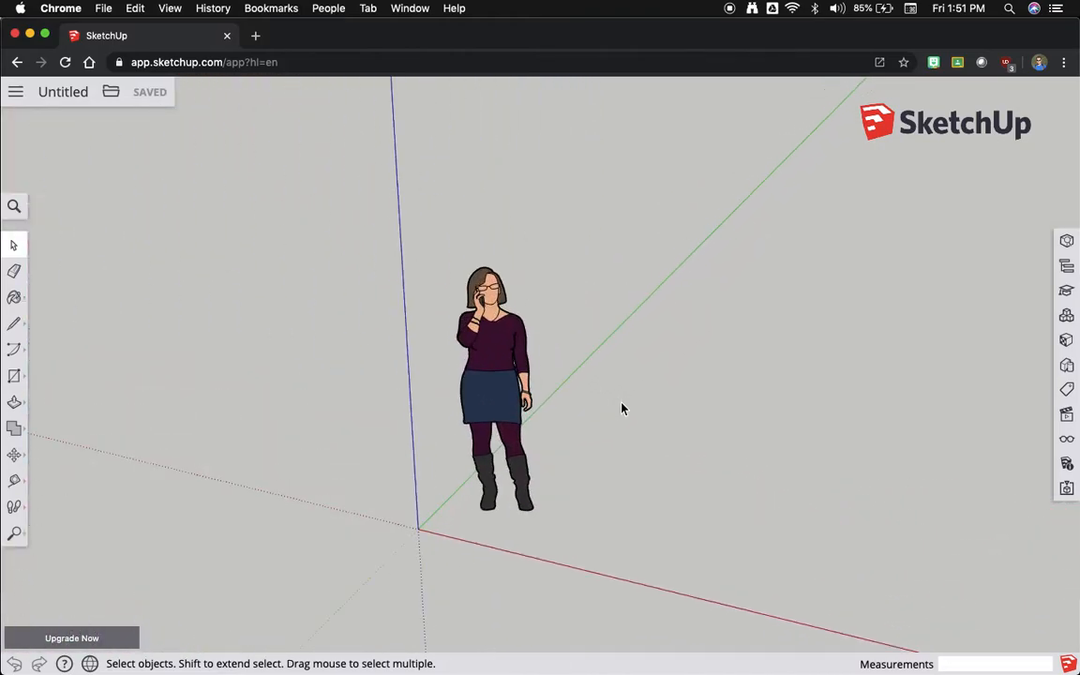
scroll(584, 405, down, 6)
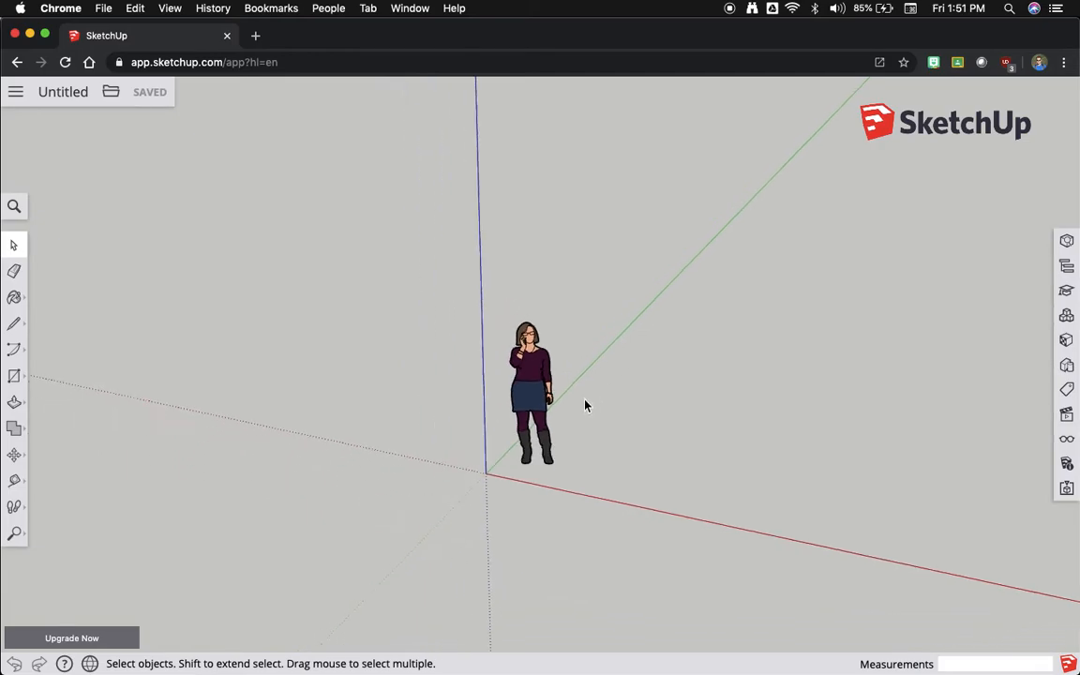
scroll(593, 425, up, 8)
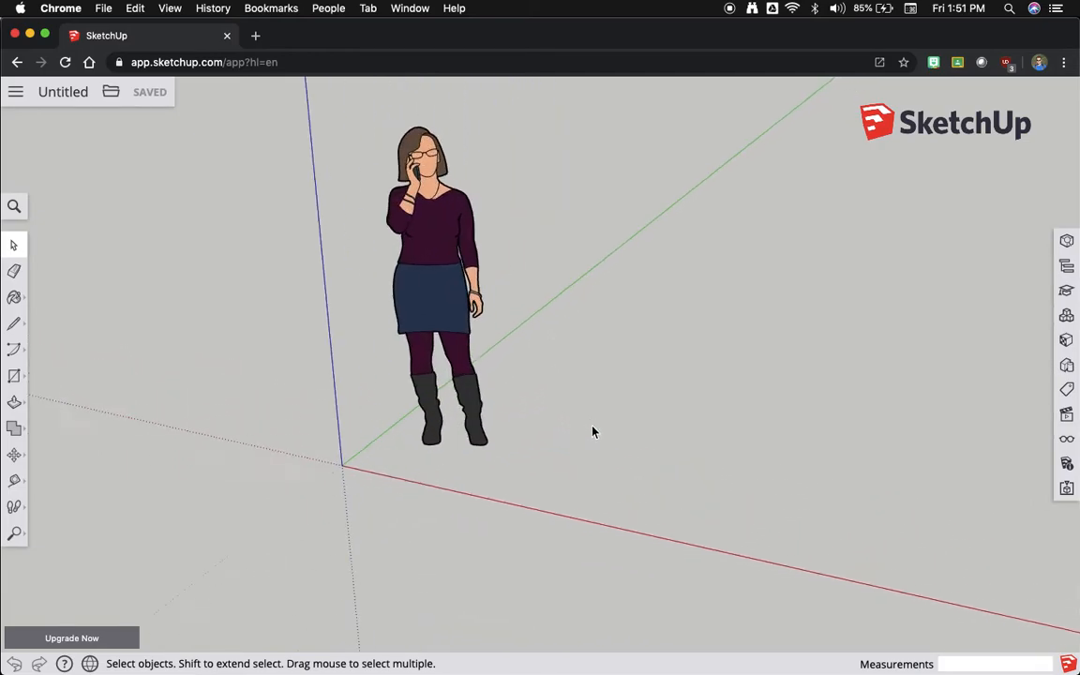
scroll(500, 294, down, 2)
scroll(500, 294, down, 5)
scroll(528, 227, up, 5)
scroll(530, 230, up, 2)
scroll(540, 234, down, 6)
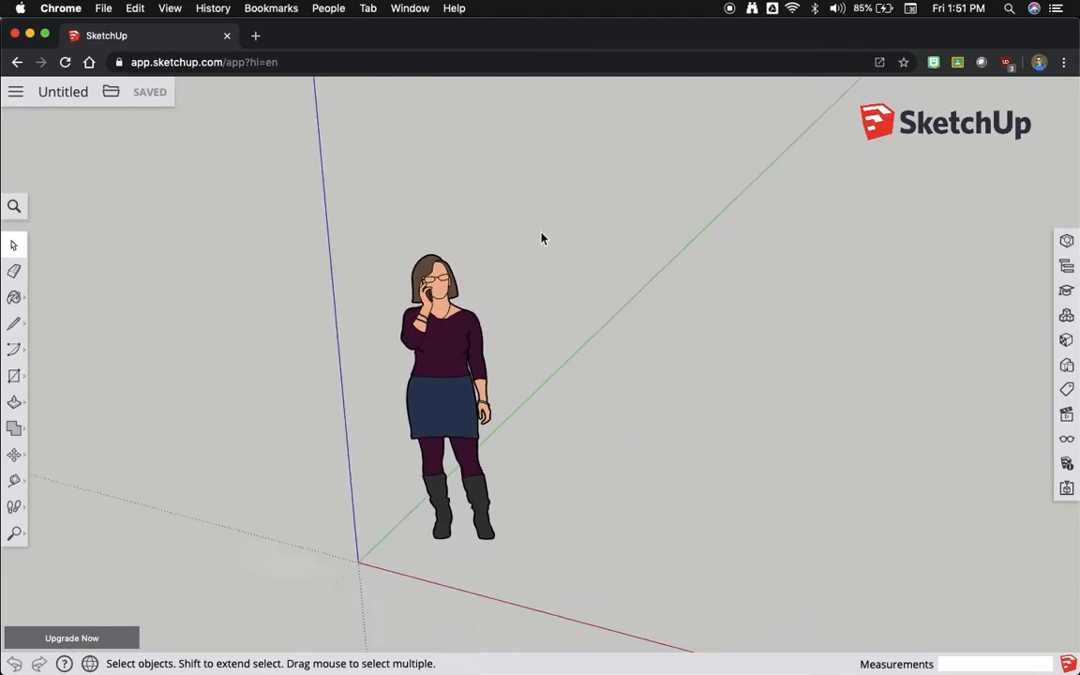
scroll(574, 335, up, 6)
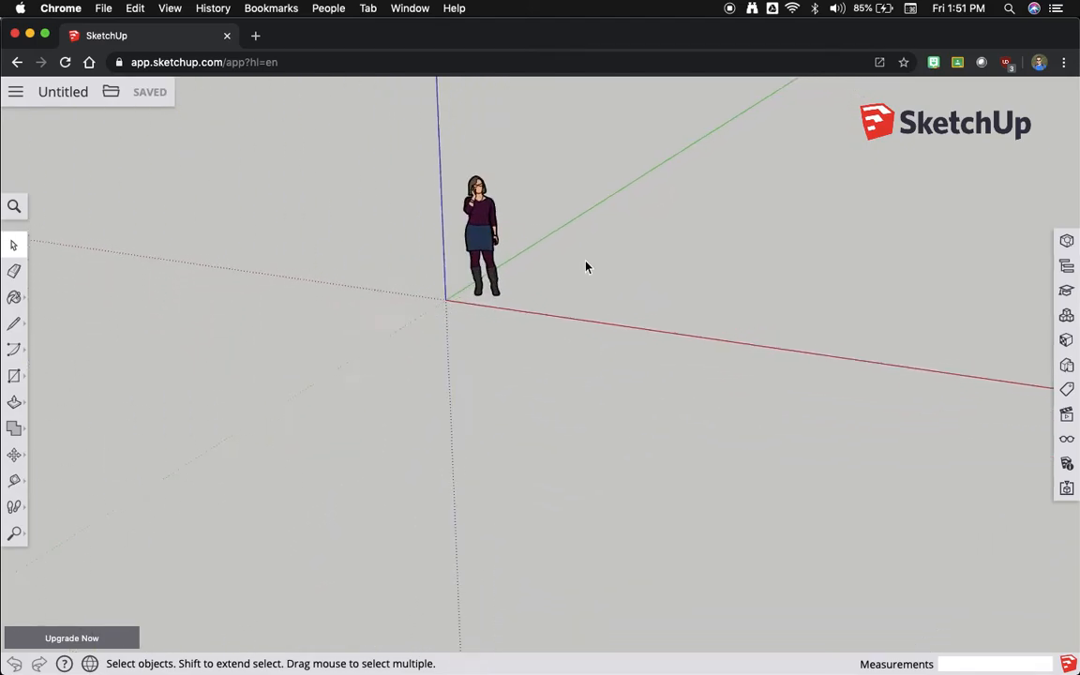
scroll(549, 247, down, 5)
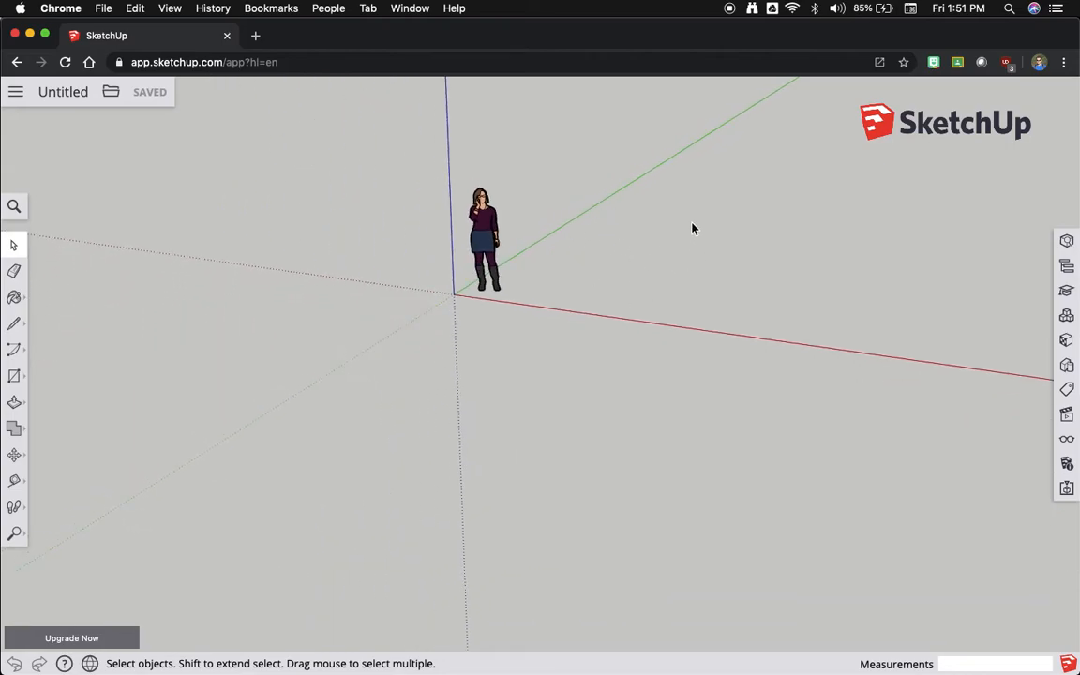
- Zoom in and out around the figure's feet, and examine the phone at her face up close
scroll(497, 294, up, 10)
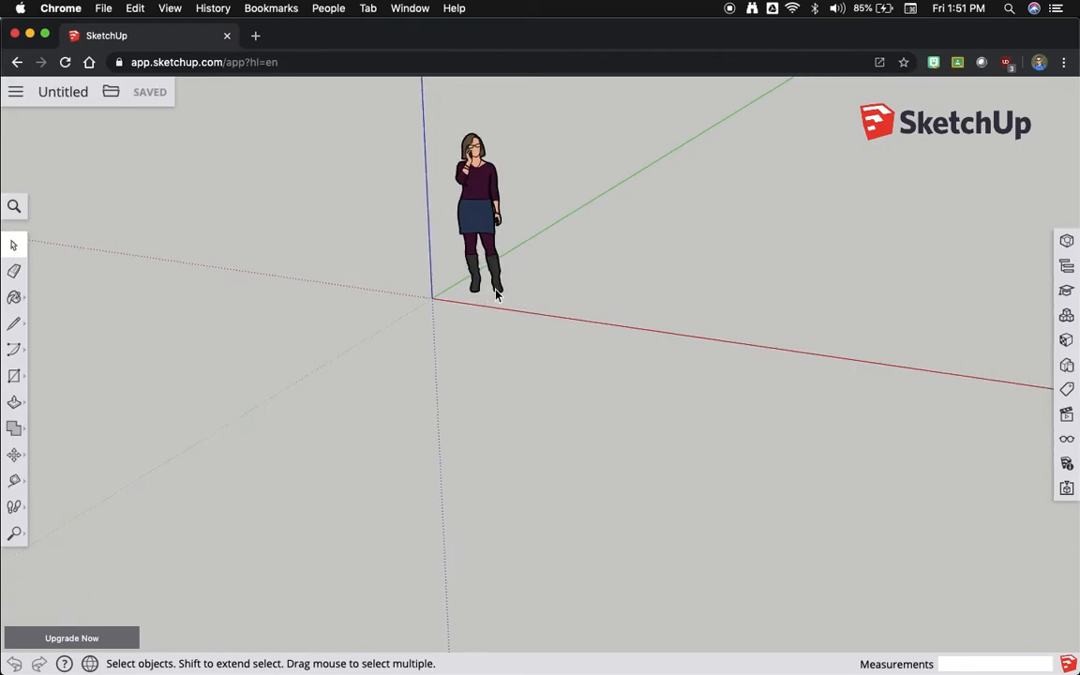
scroll(503, 301, up, 3)
scroll(503, 301, down, 10)
scroll(504, 301, down, 10)
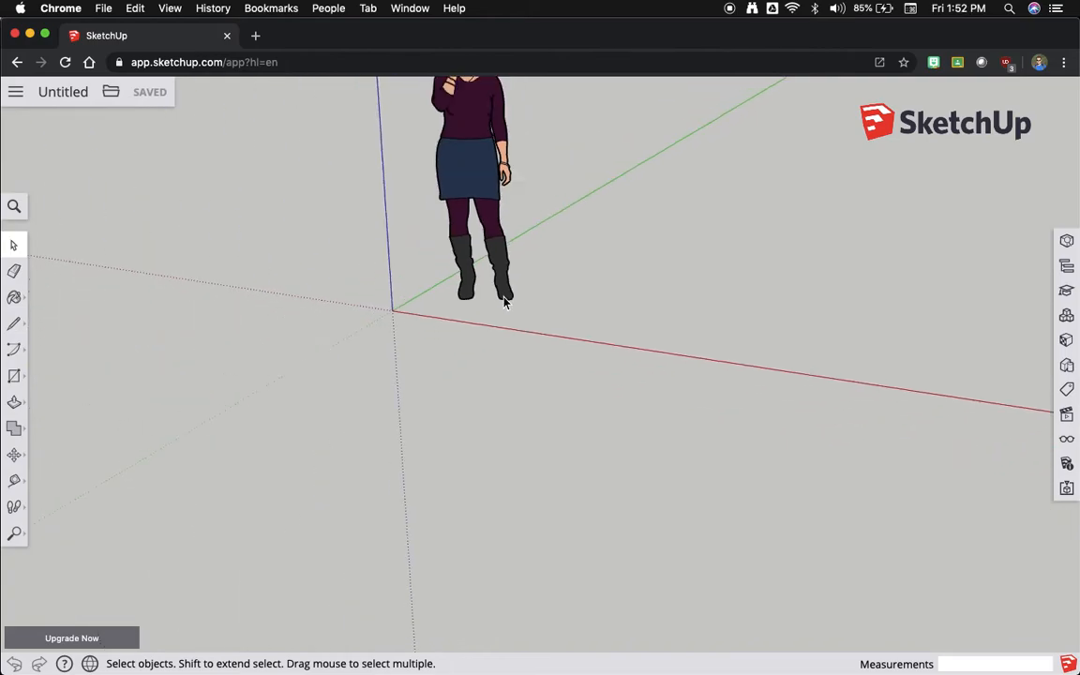
scroll(487, 216, up, 10)
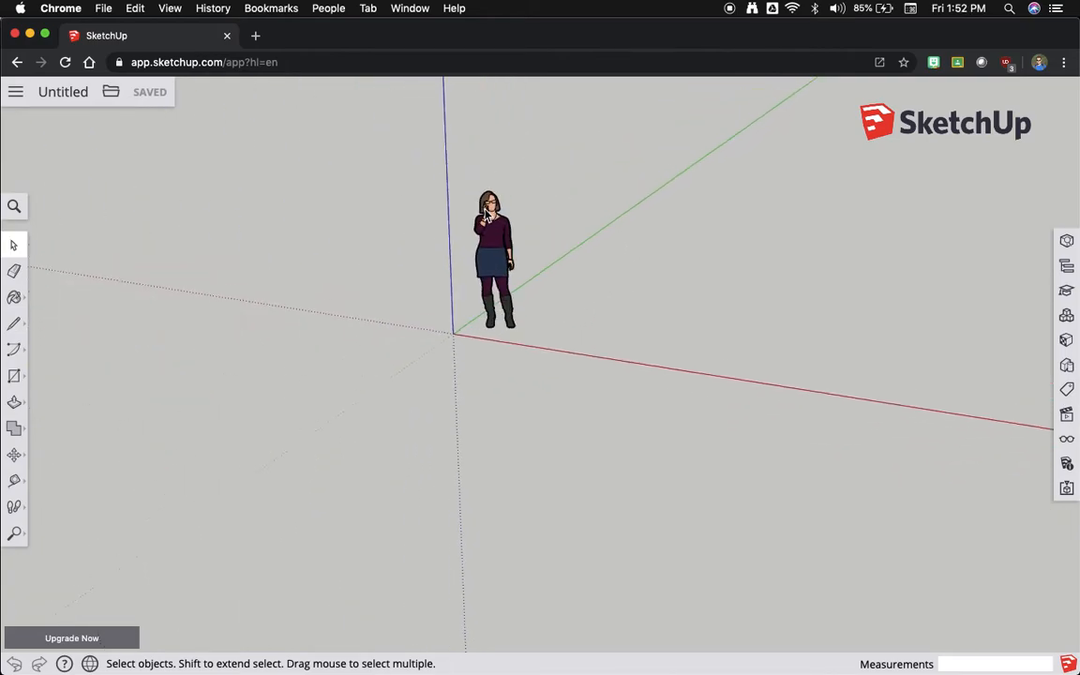
scroll(493, 221, up, 6)
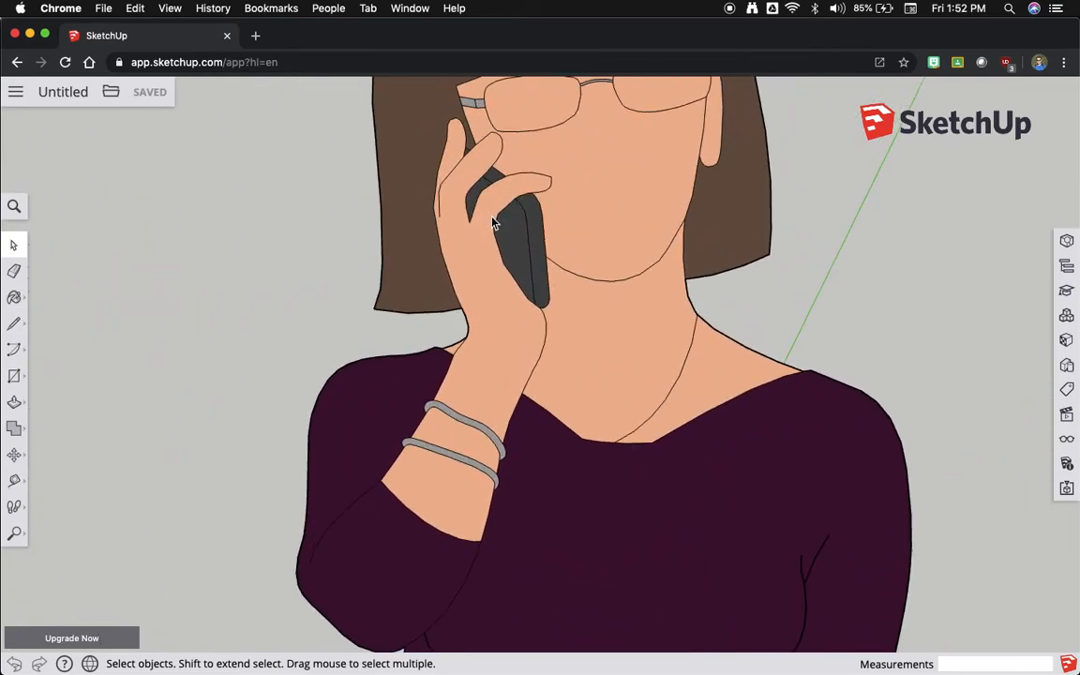
scroll(497, 224, down, 4)
scroll(502, 230, down, 10)
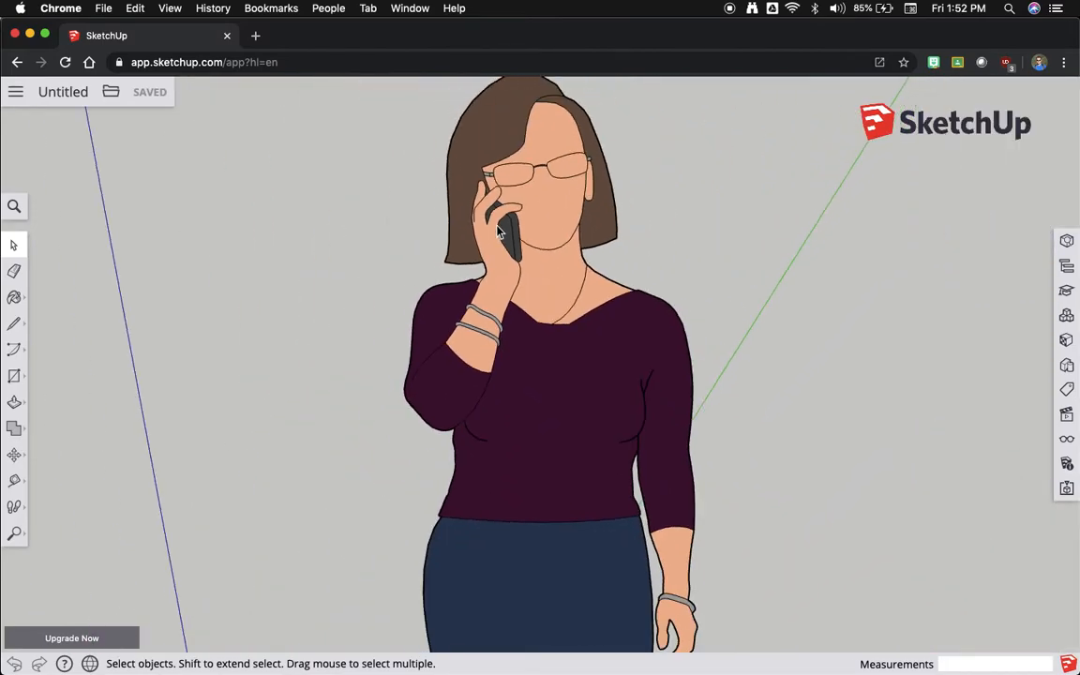
- Examine the figure's phone up close, and zoom in and out around different points near the figure and axes
scroll(542, 217, up, 3)
scroll(950, 363, up, 6)
scroll(641, 339, down, 2)
scroll(642, 339, down, 5)
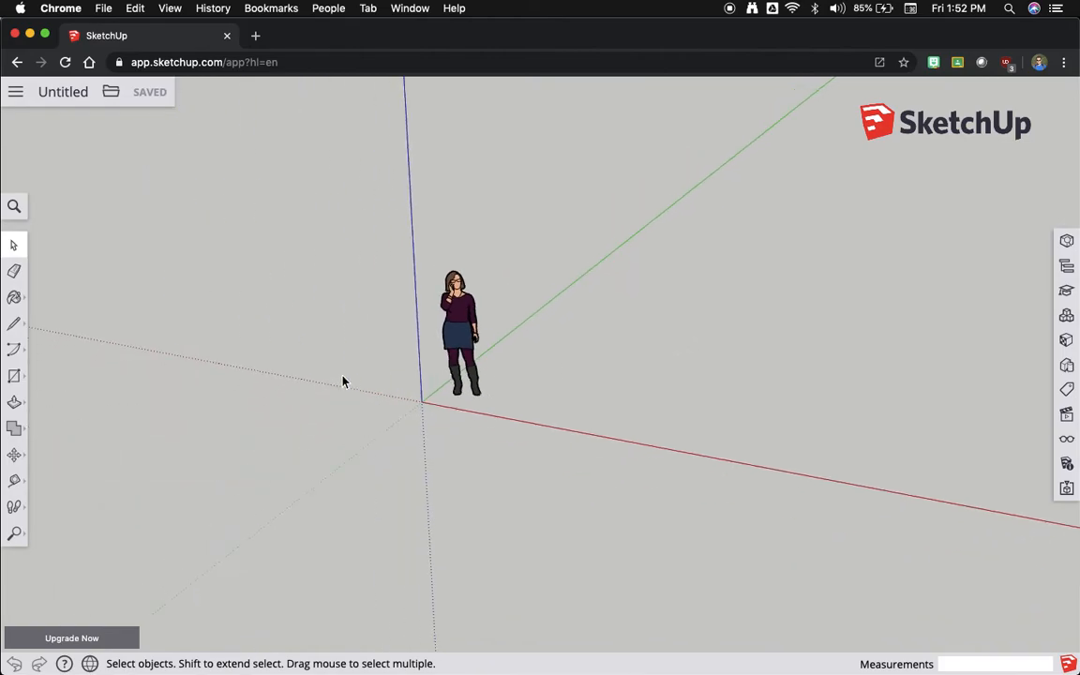
scroll(210, 388, up, 3)
scroll(217, 389, down, 3)
scroll(823, 396, up, 4)
scroll(563, 347, down, 6)
scroll(317, 305, up, 2)
scroll(318, 305, up, 3)
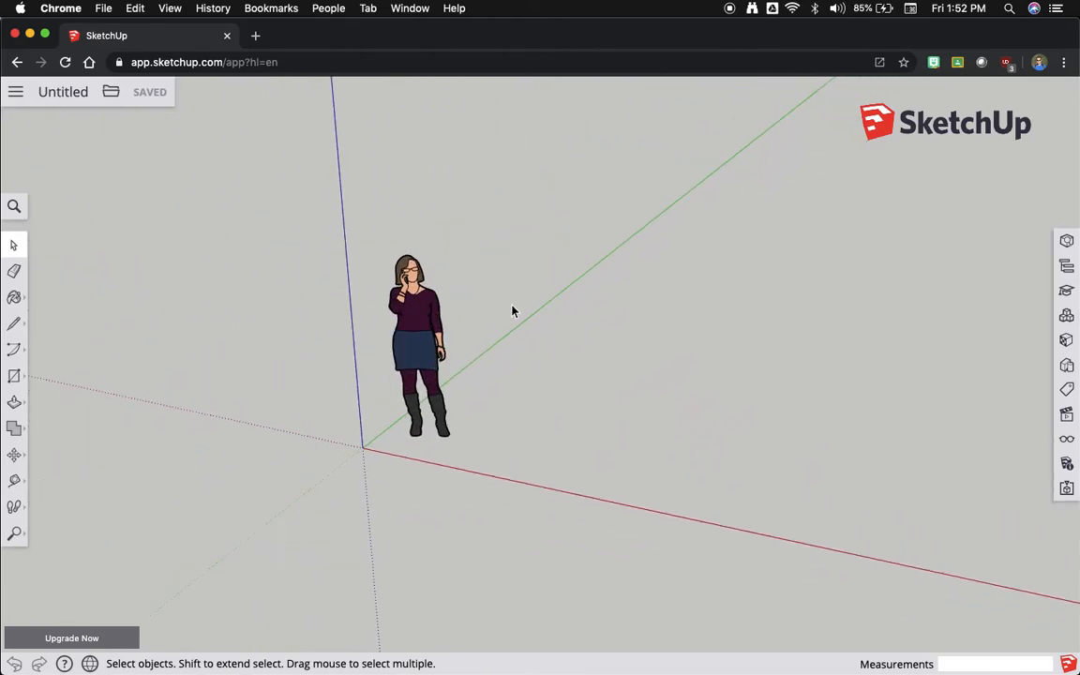
- Zoom out and in near the figure with the Zoom tool, and fit the model in the view with Zoom Extents
click(14, 533)
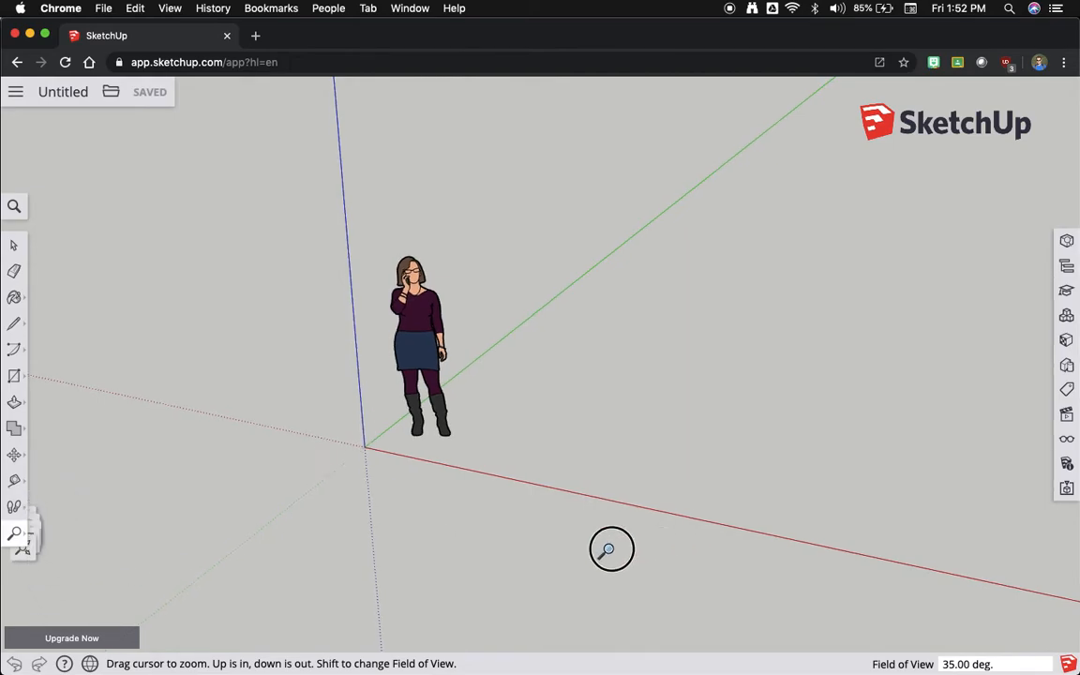
scroll(649, 468, down, 3)
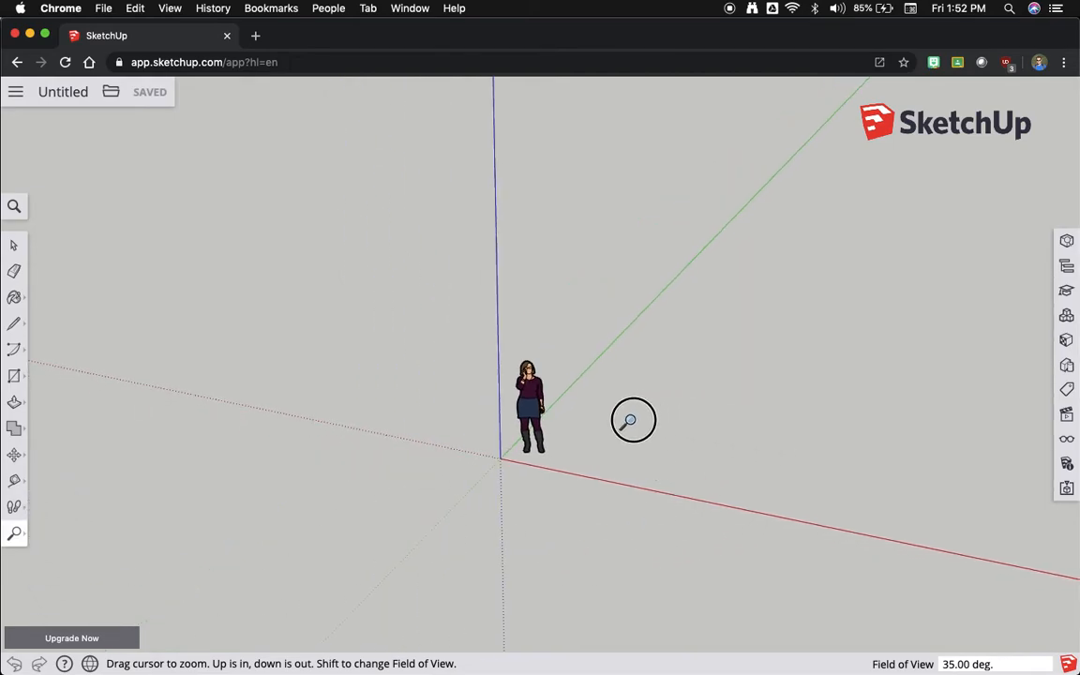
scroll(609, 427, up, 2)
scroll(503, 451, up, 1)
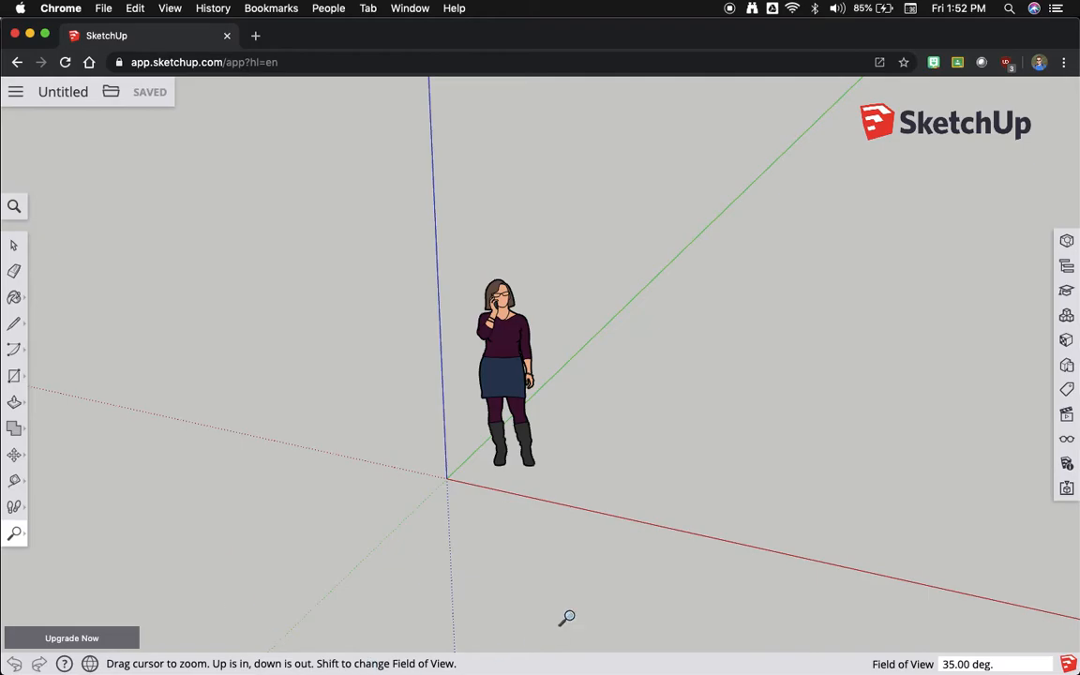
click(16, 536)
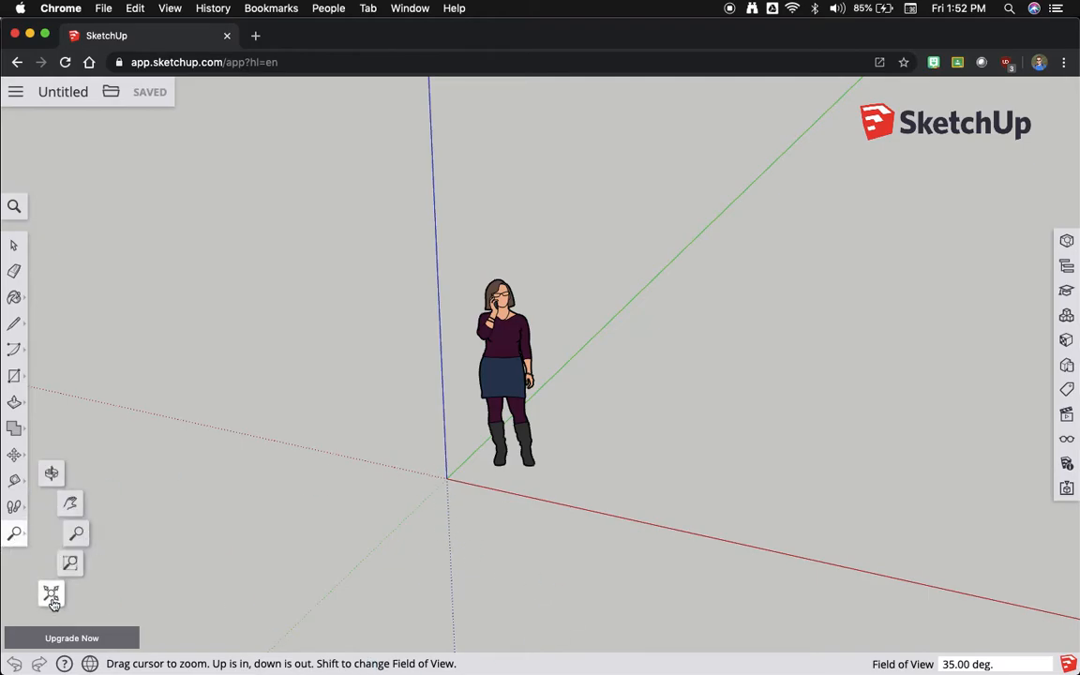
click(52, 596)
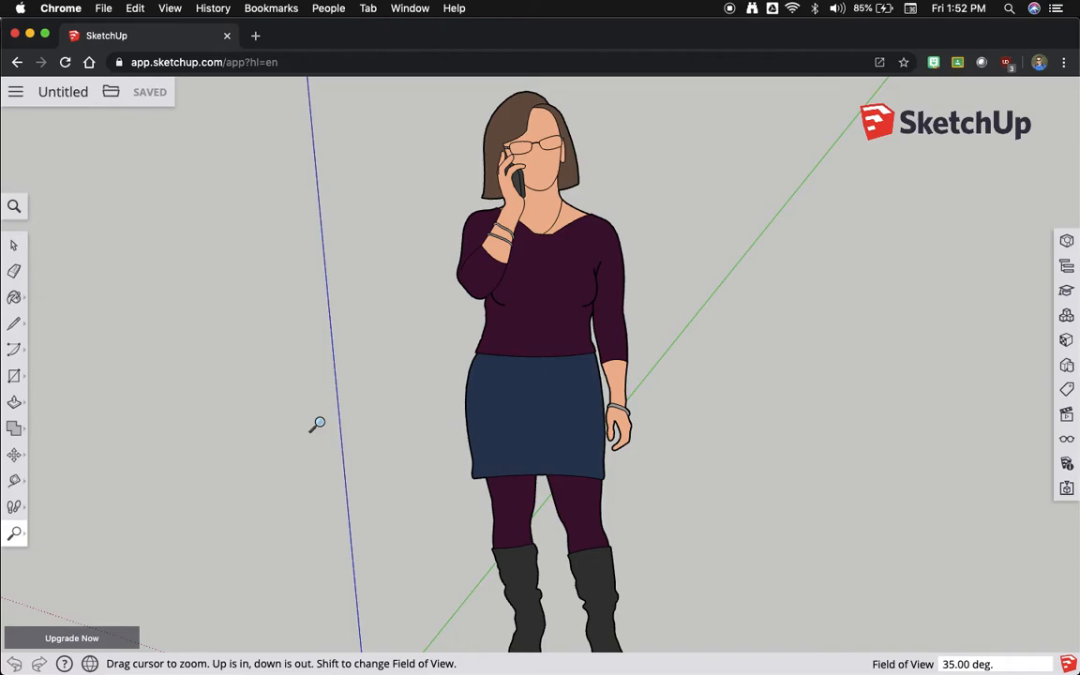
- Zoom far out until the figure is out of sight, and bring it back with Zoom Extents
scroll(145, 428, down, 2)
click(14, 533)
scroll(532, 506, down, 4)
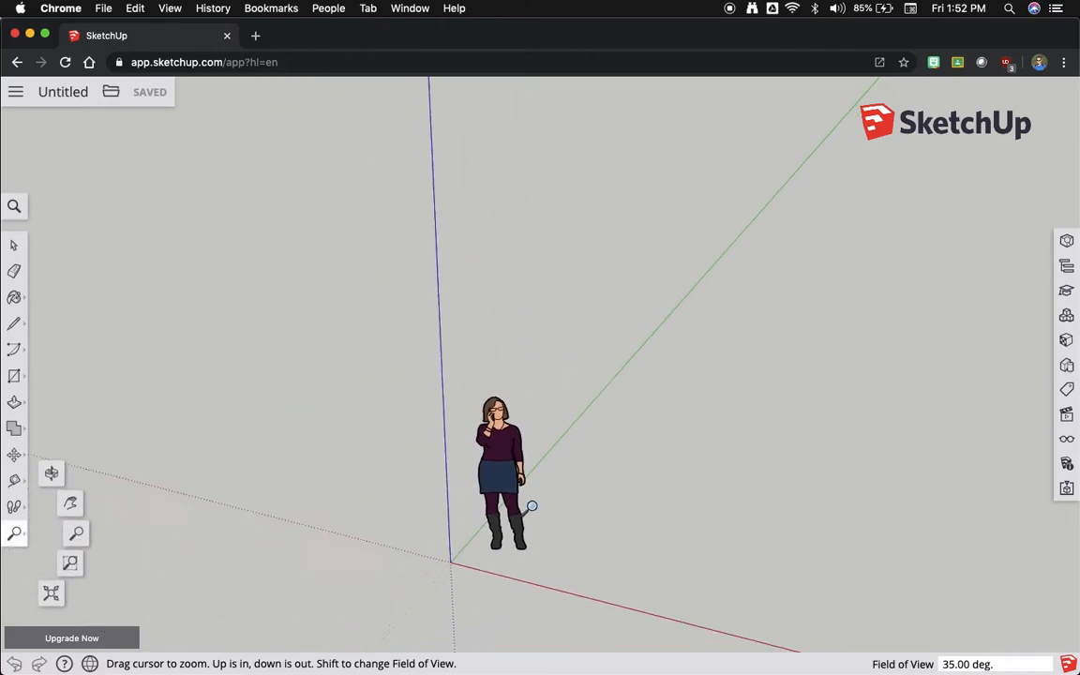
scroll(532, 507, down, 6)
scroll(538, 491, down, 4)
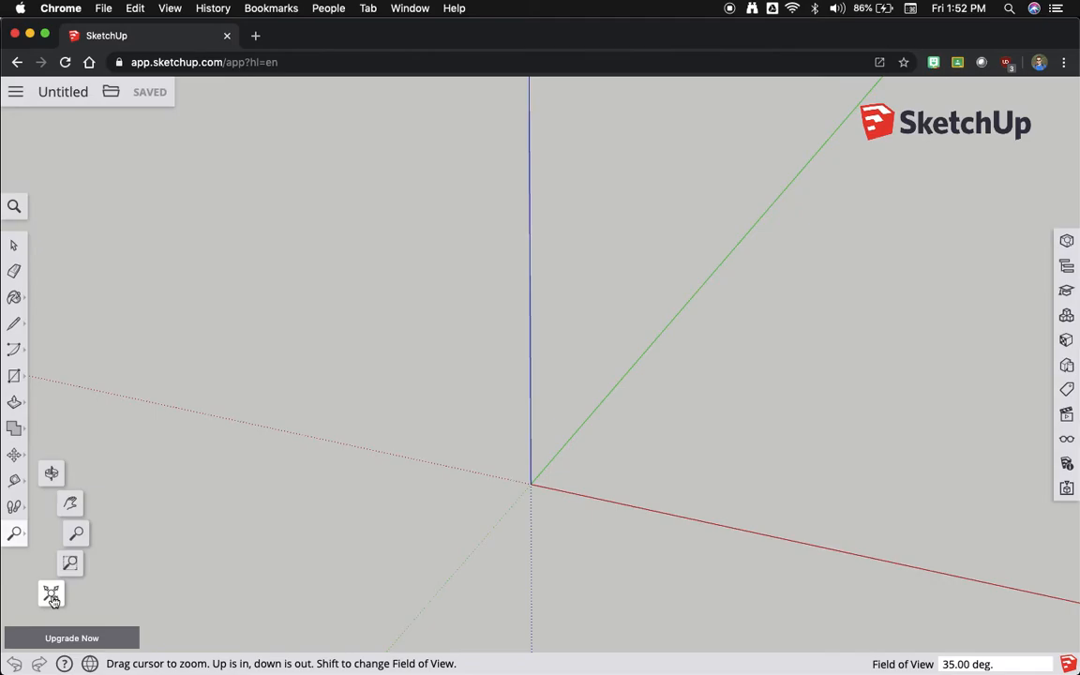
click(52, 596)
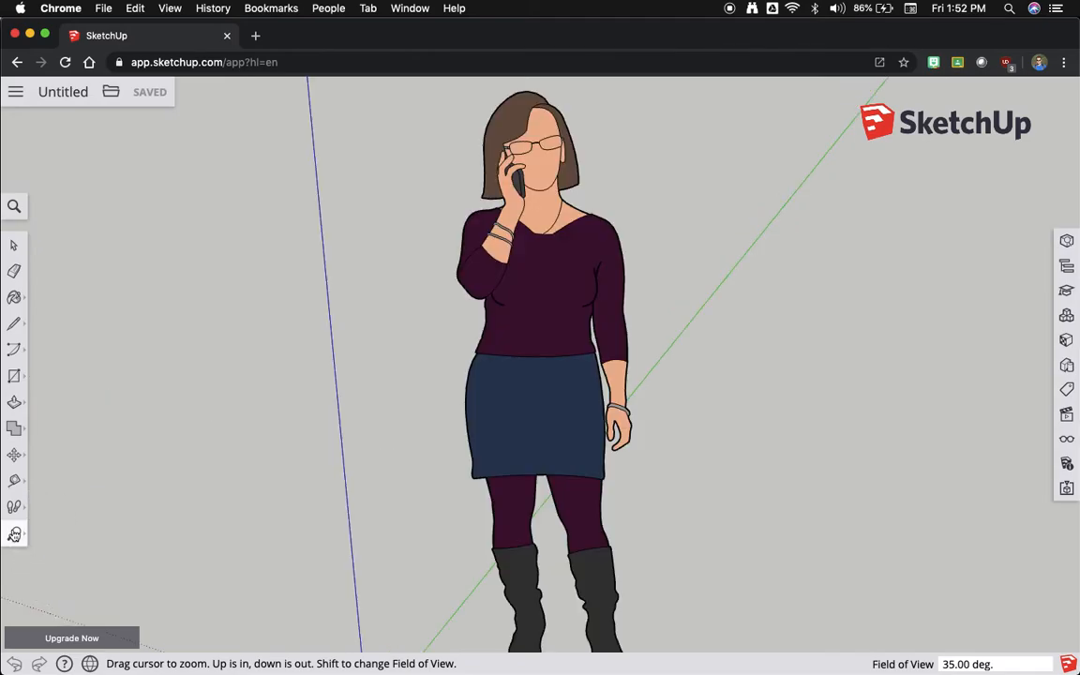
- Draw a straight line with the Line tool on the ground beside the figure, running away from the viewer near the green axis
scroll(131, 506, down, 5)
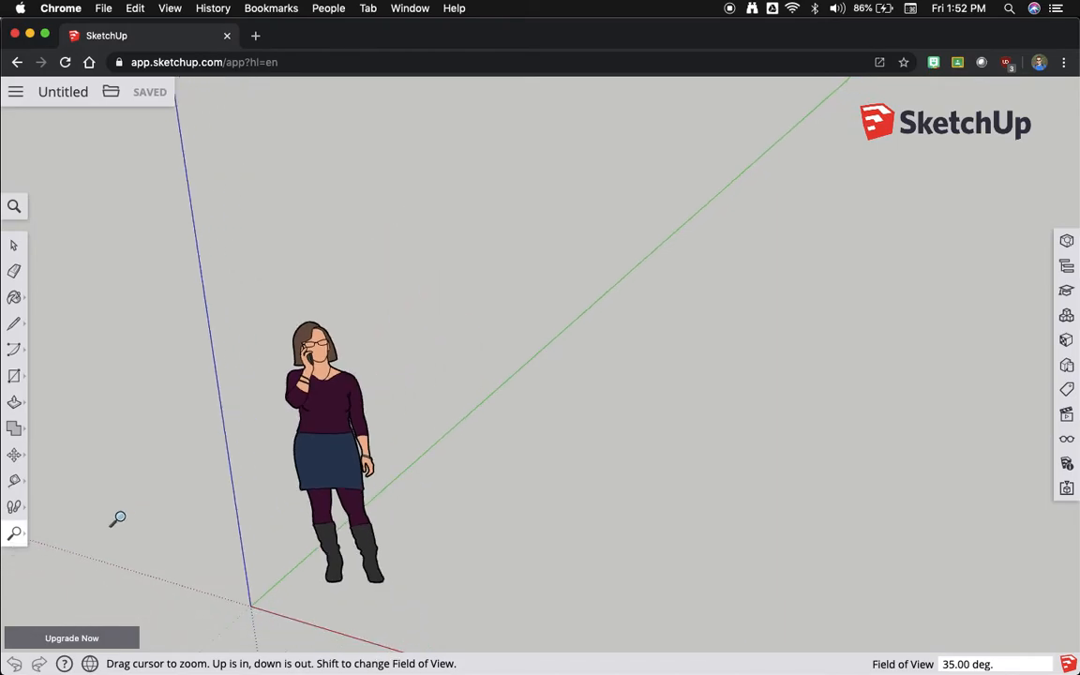
scroll(58, 570, up, 3)
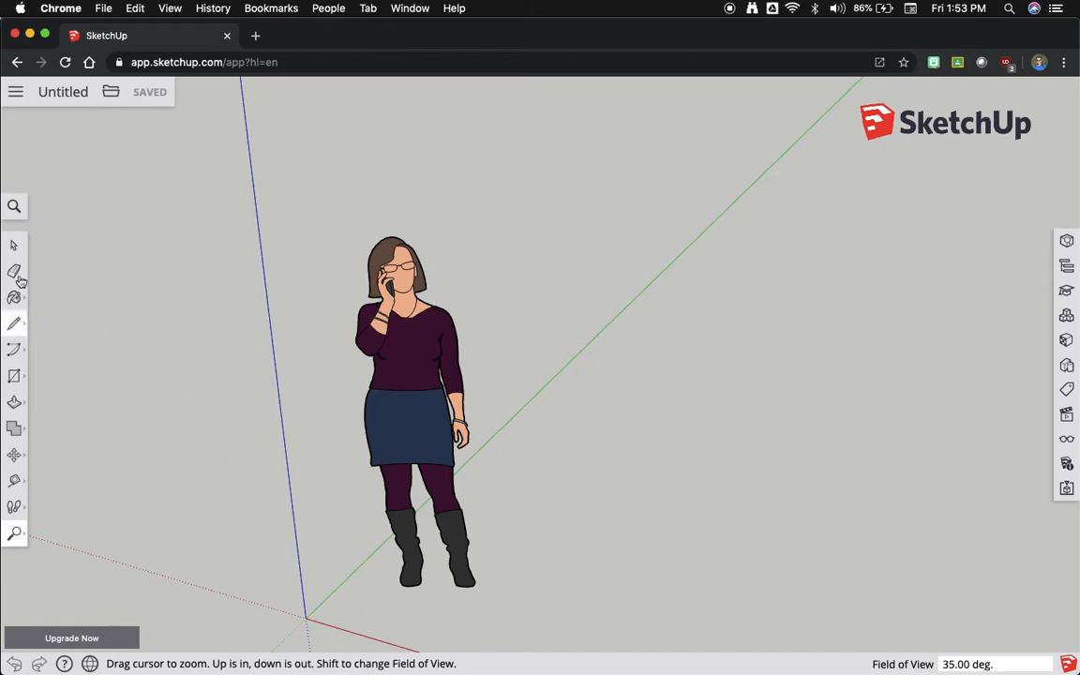
click(14, 328)
click(53, 306)
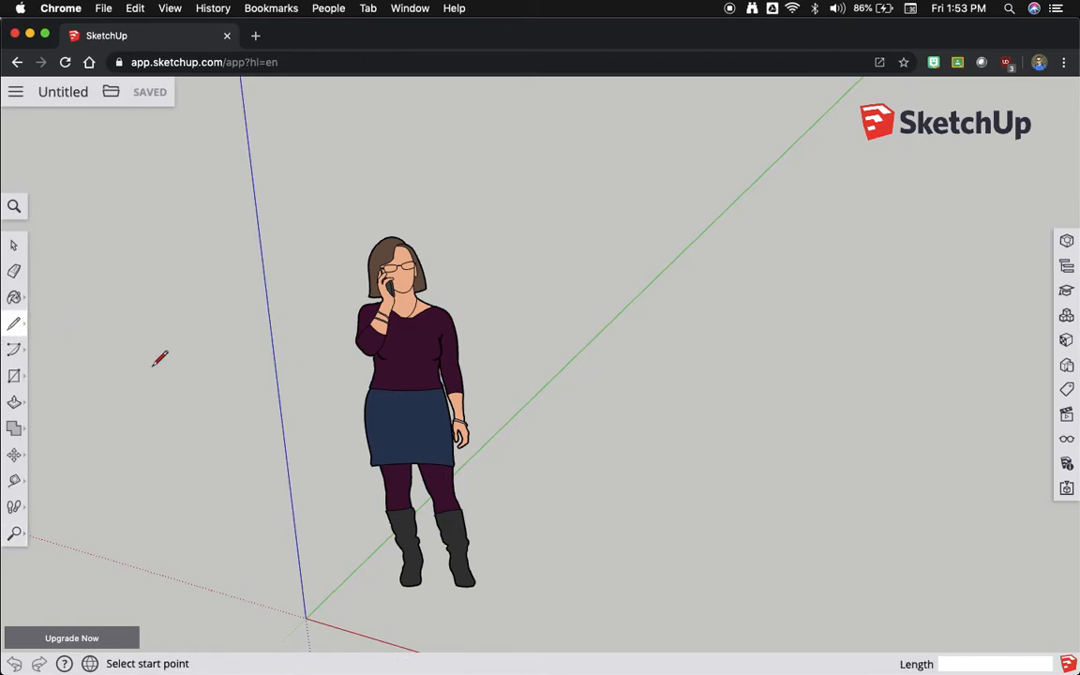
click(568, 507)
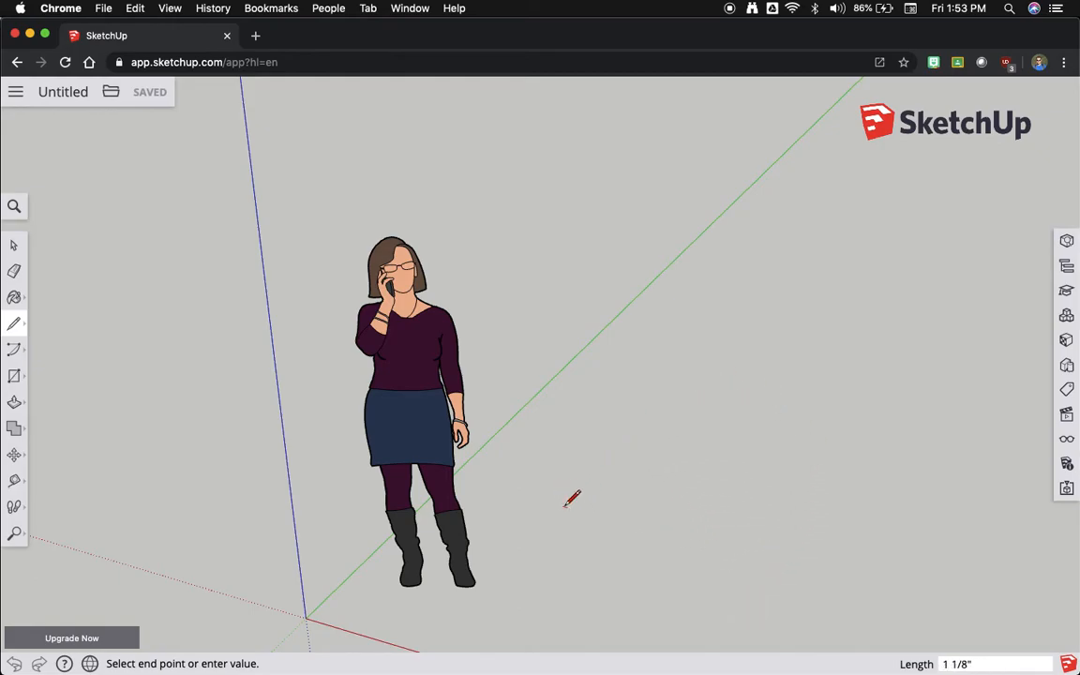
click(709, 320)
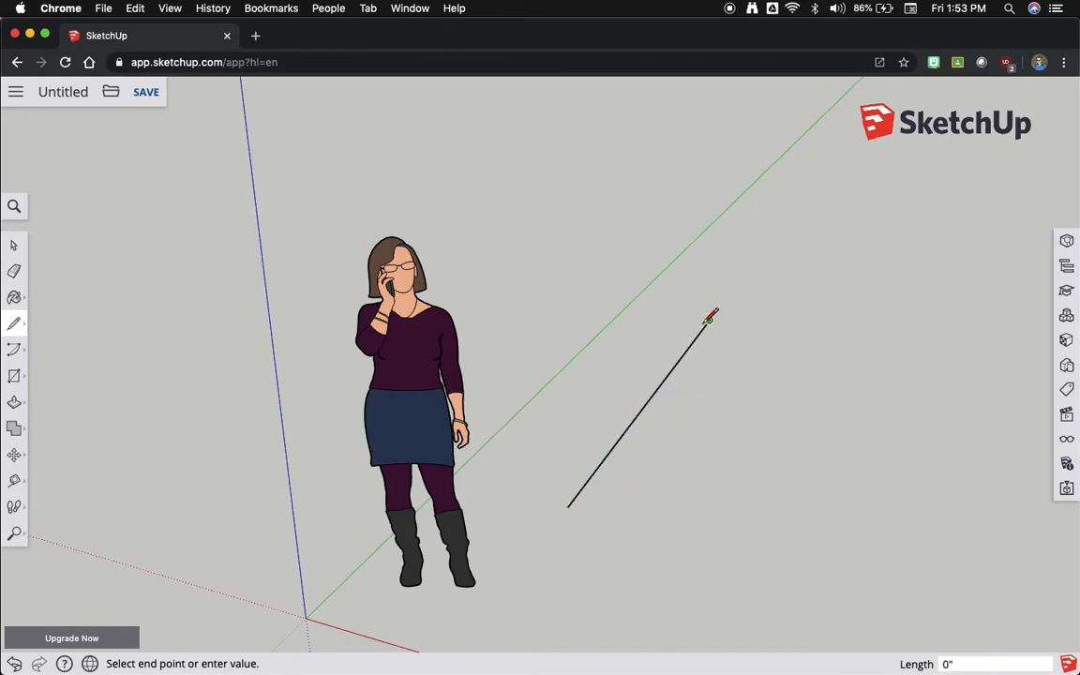
- Draw three more edges, along red, about 9' 8" along green, and back to the first line's start, closing a rectangular face
scroll(710, 320, down, 4)
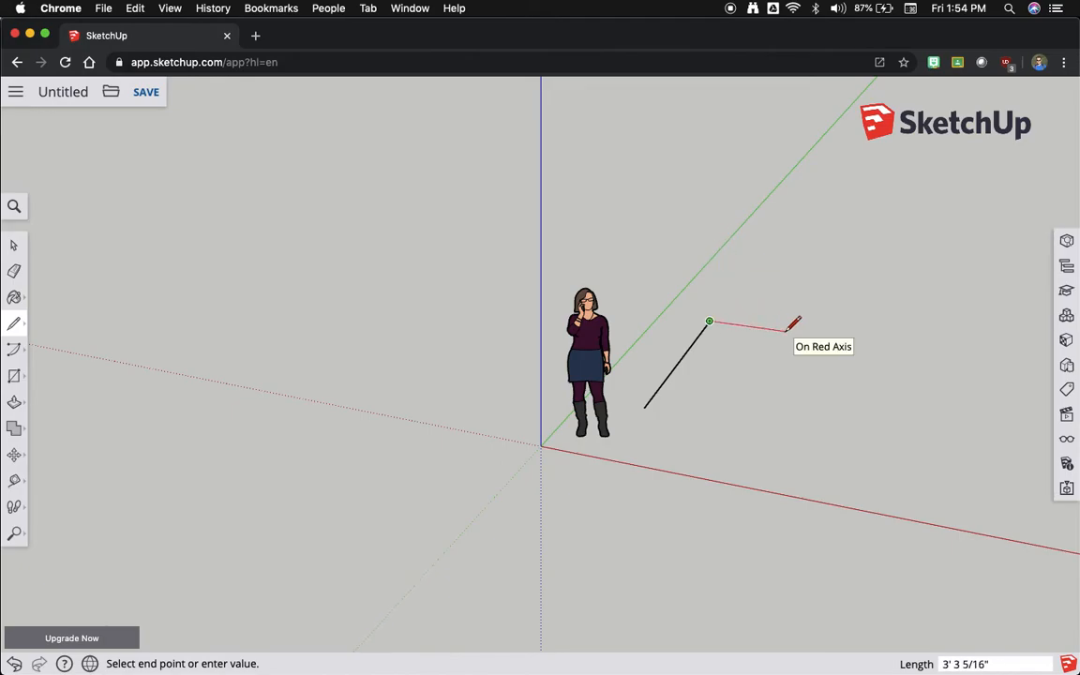
click(873, 343)
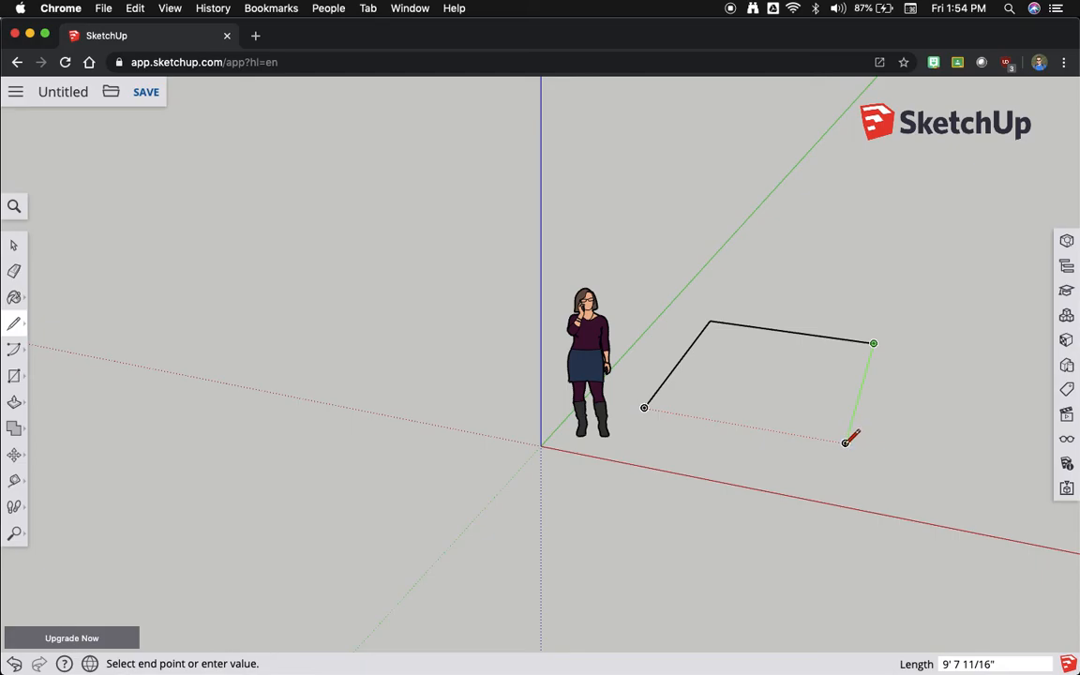
click(846, 443)
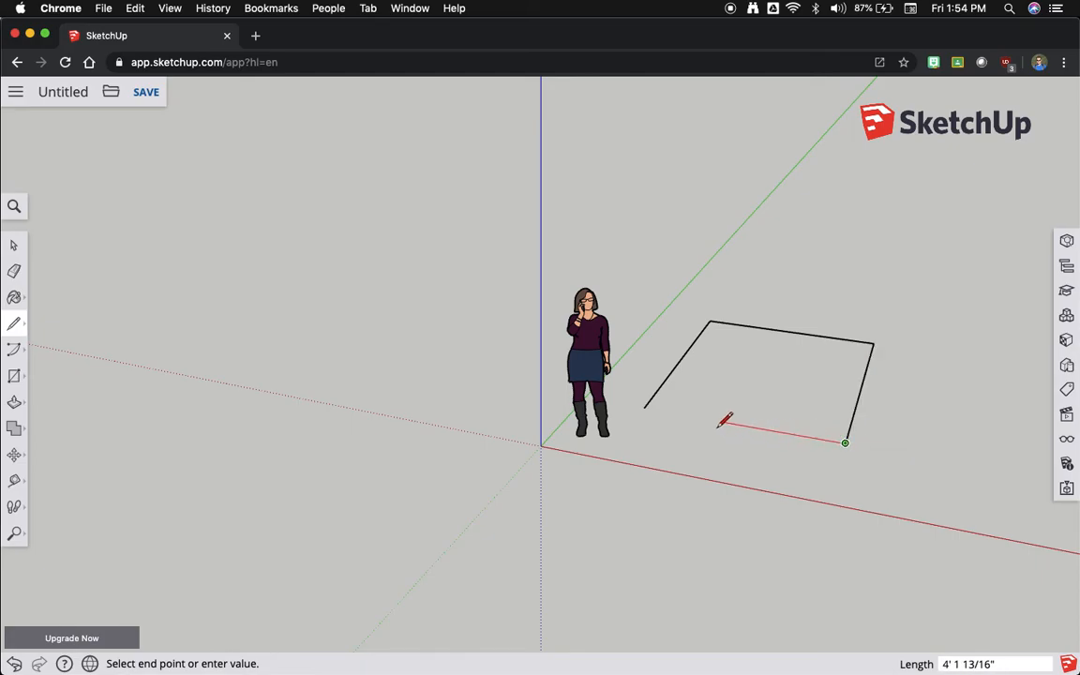
click(645, 407)
key(o)
mouse_move(726, 403)
mouse_down()
mouse_move(751, 584)
mouse_move(747, 480)
mouse_move(657, 398)
mouse_up()
key(l)
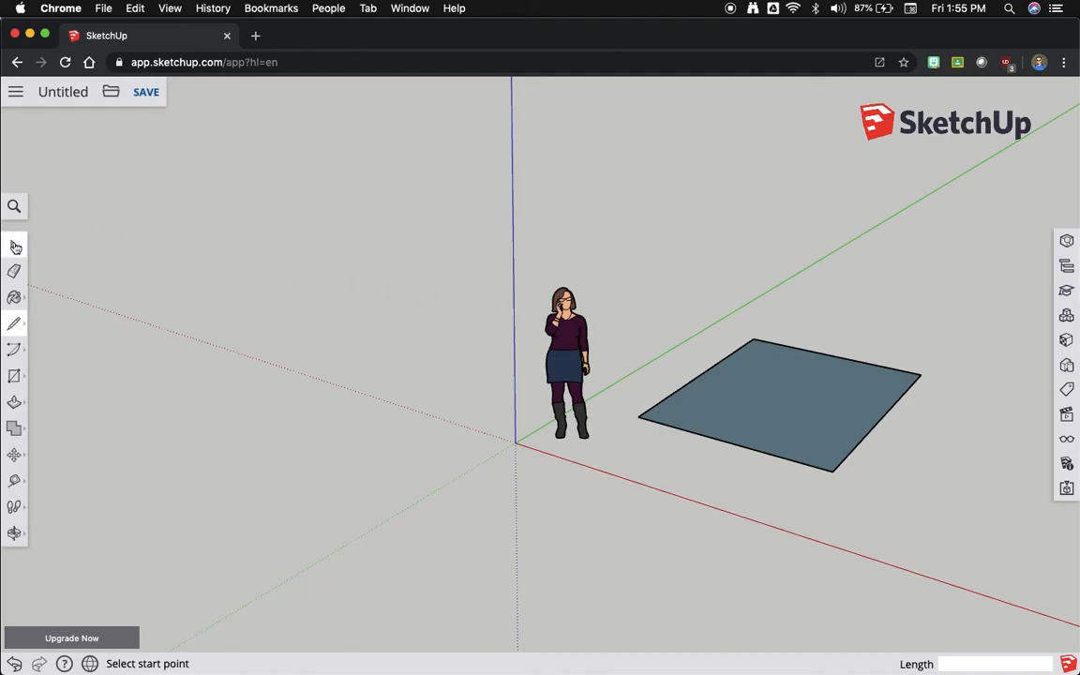
- Start Push/Pull on the rectangular face beside the figure
click(13, 403)
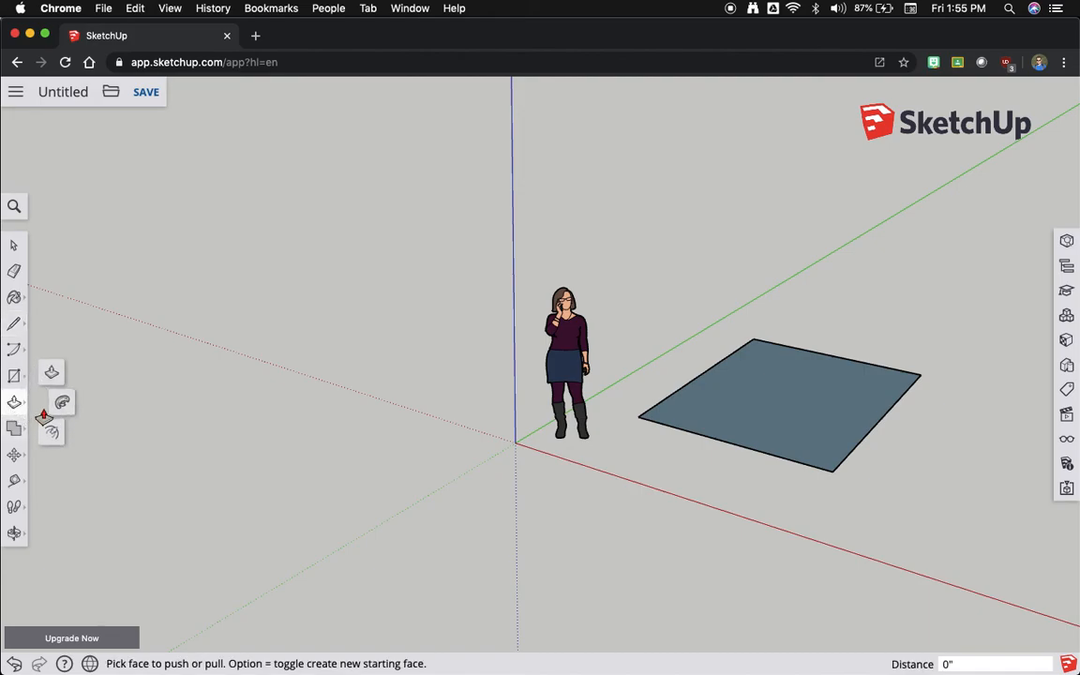
click(51, 374)
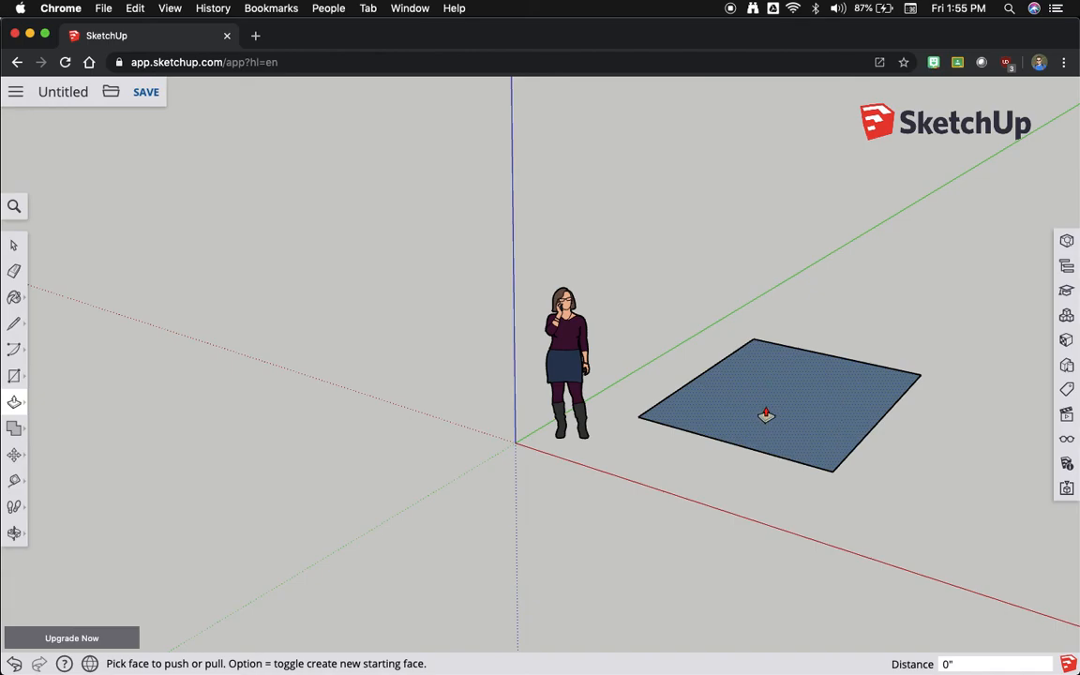
scroll(766, 413, up, 5)
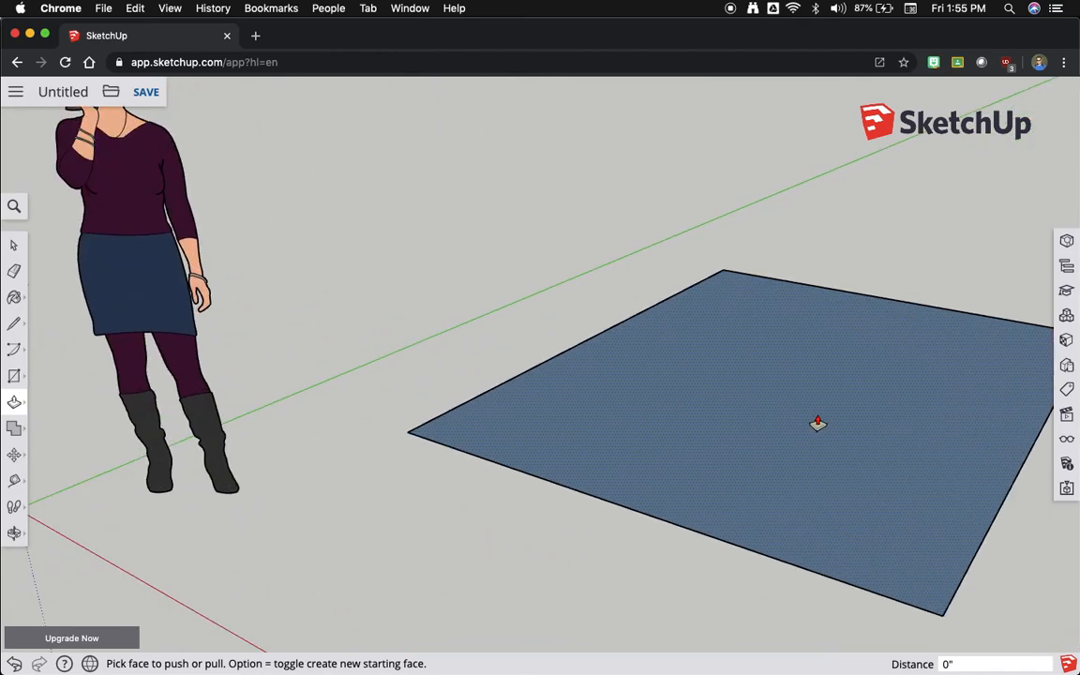
scroll(817, 424, down, 4)
scroll(843, 426, up, 5)
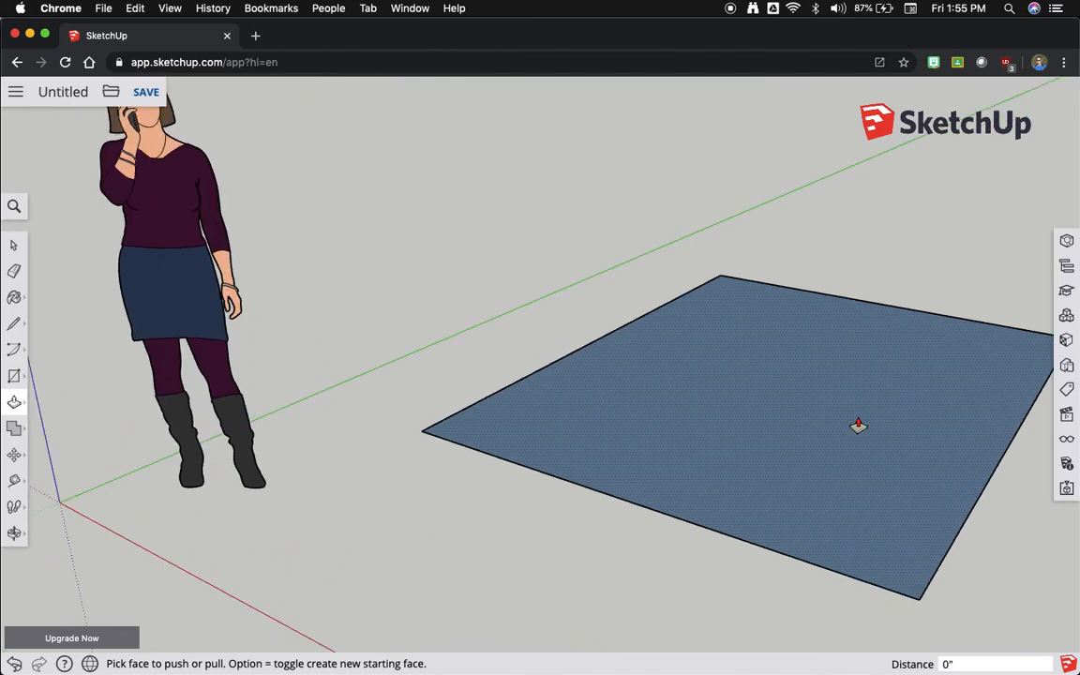
scroll(759, 383, down, 4)
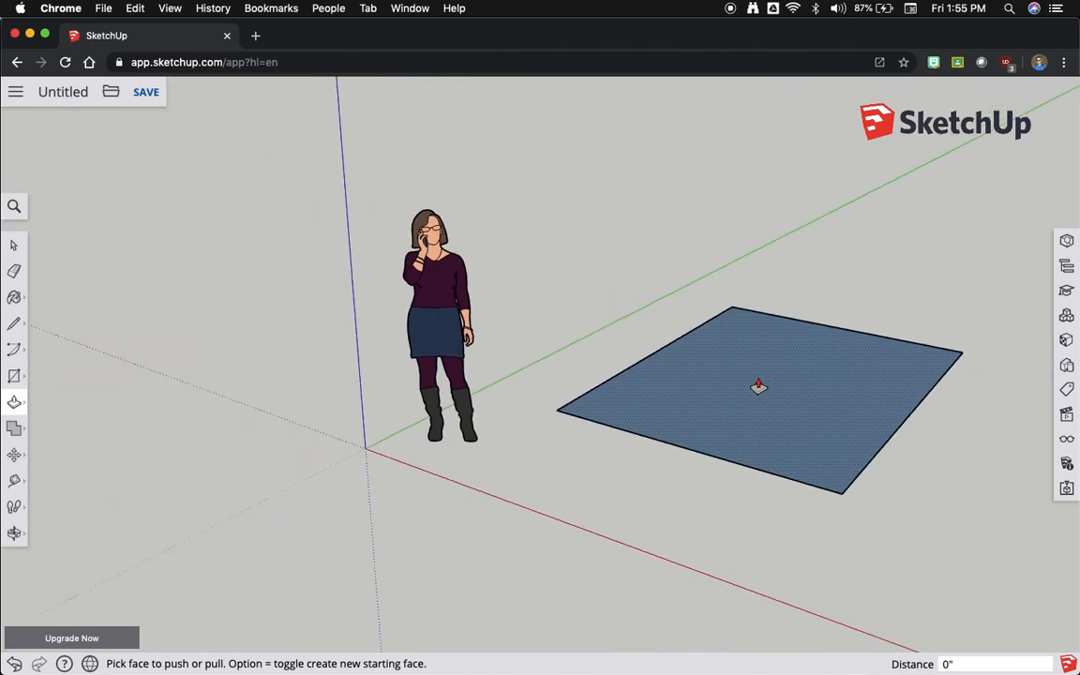